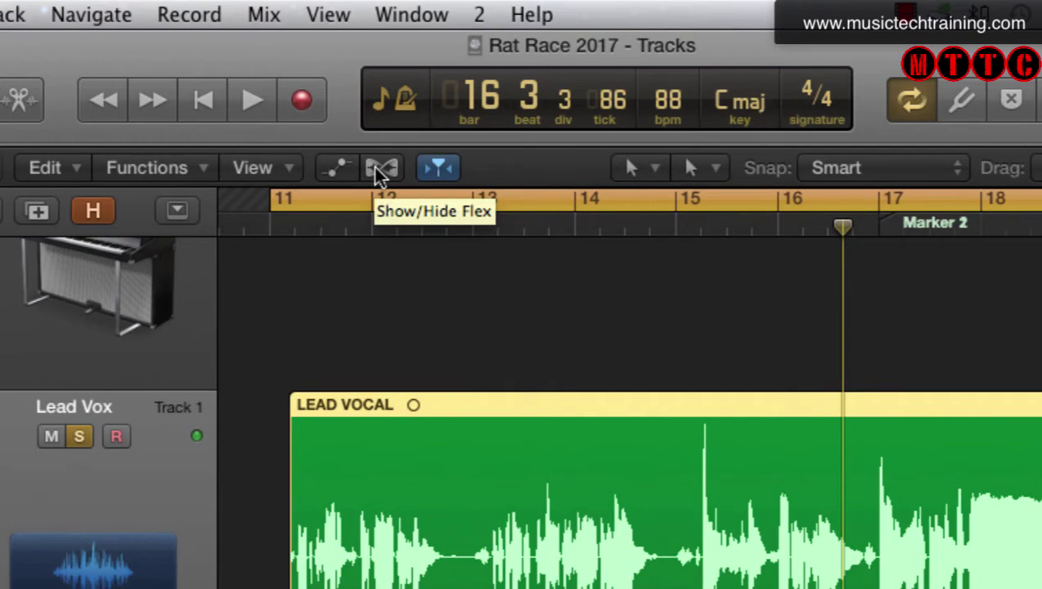
- Show the Flex controls in the Tracks area and on the audio track headers
click(381, 169)
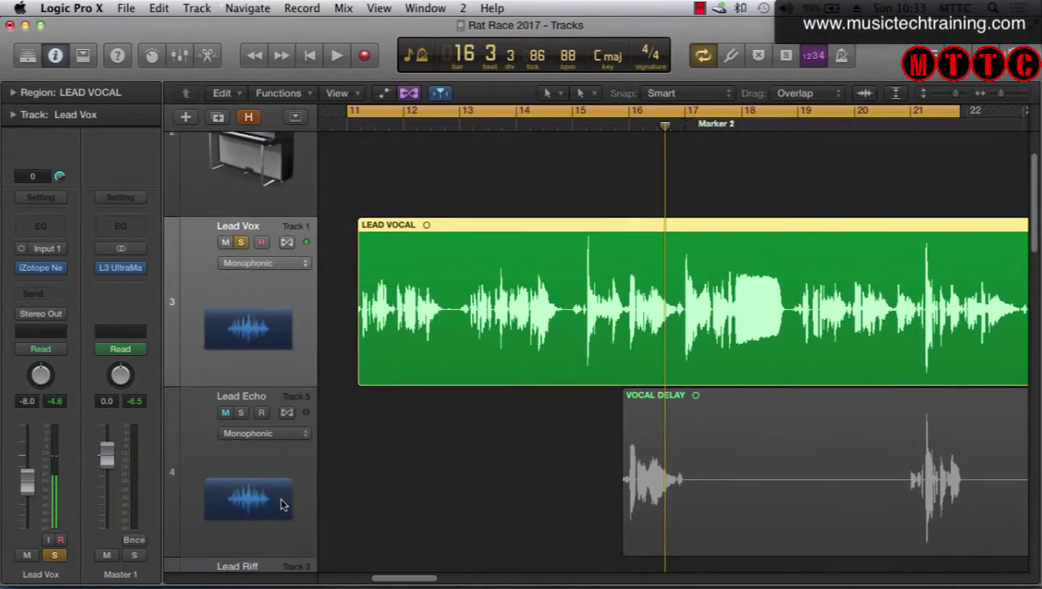
scroll(279, 503, down, 3)
scroll(279, 502, down, 3)
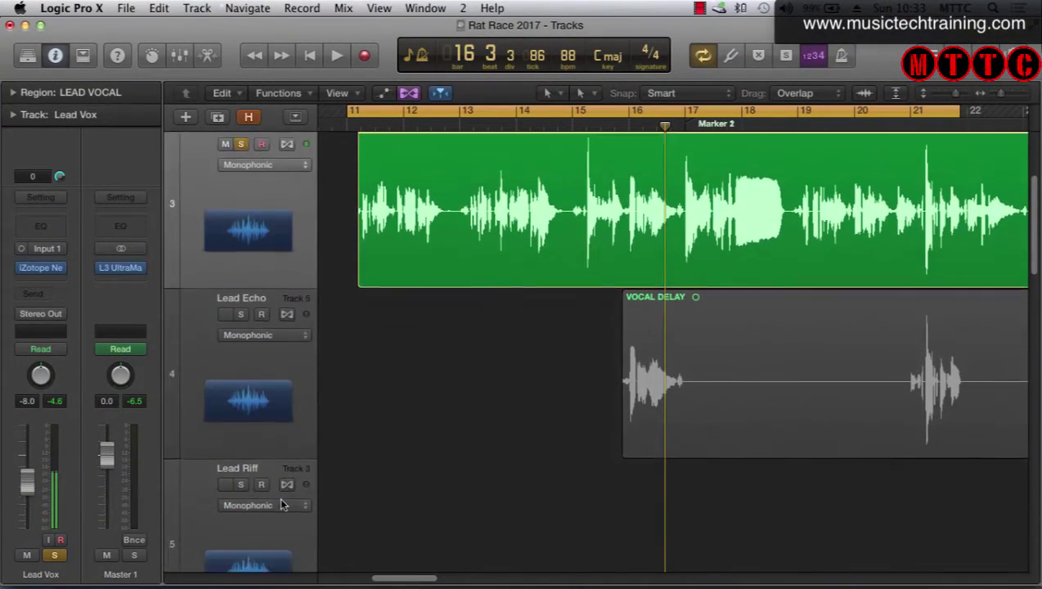
scroll(281, 500, up, 5)
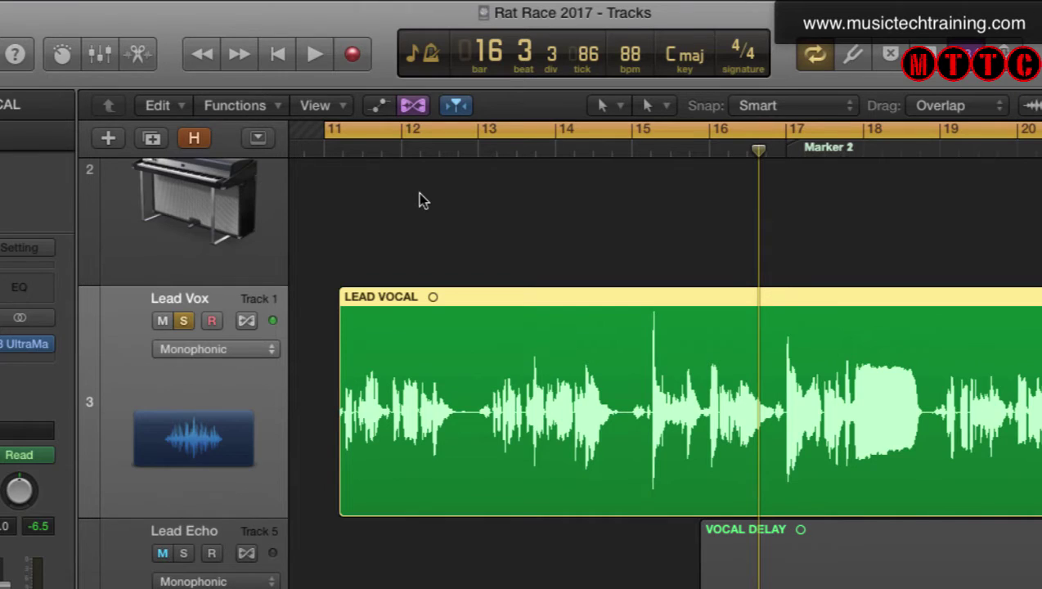
key(super+f)
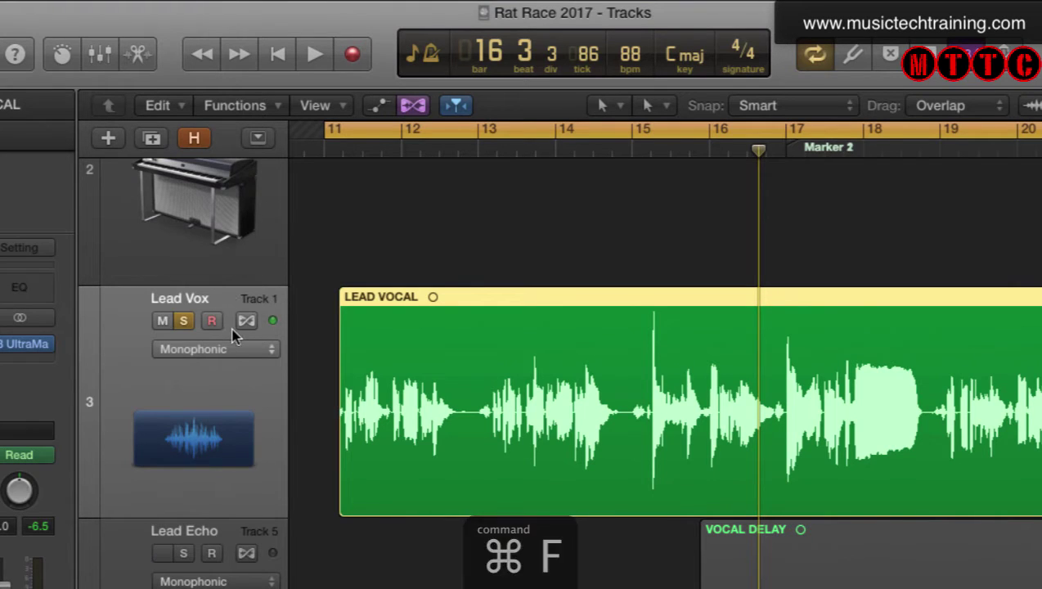
- Set the Lead Vox track's flex mode to Flex Pitch
scroll(218, 350, down, 1)
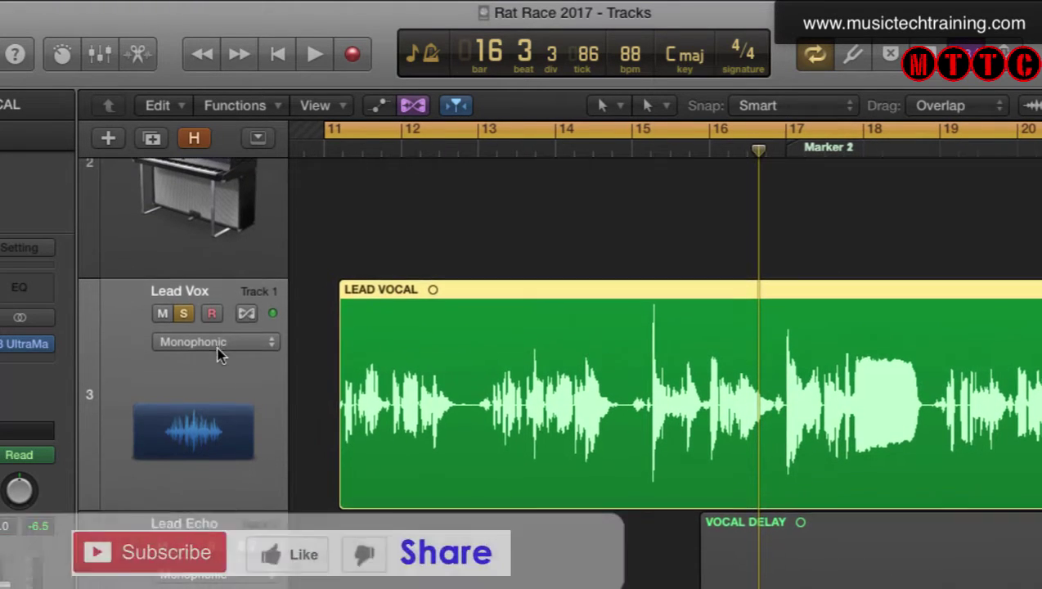
click(218, 348)
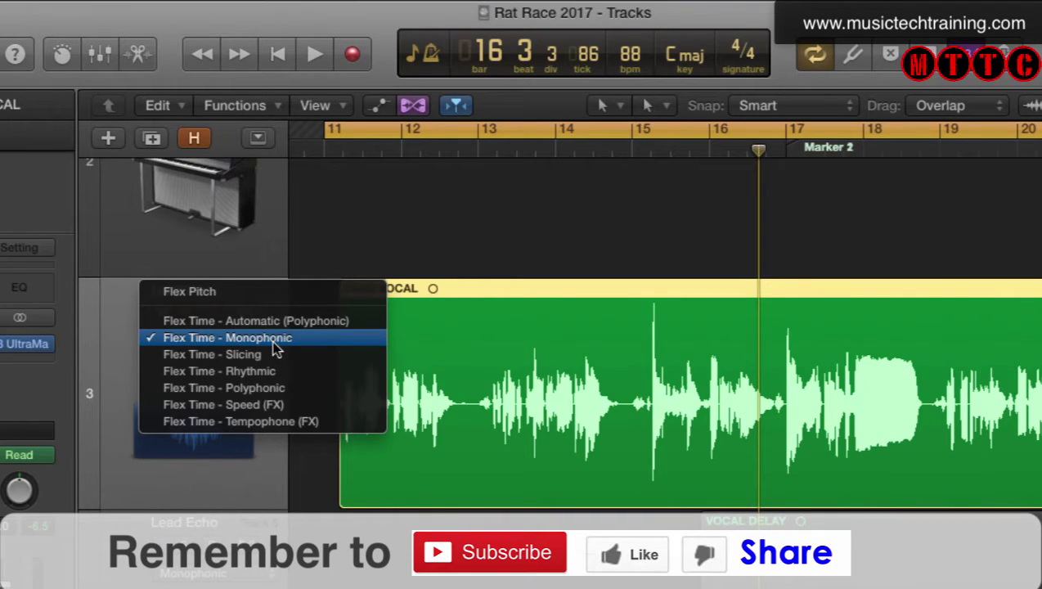
click(206, 297)
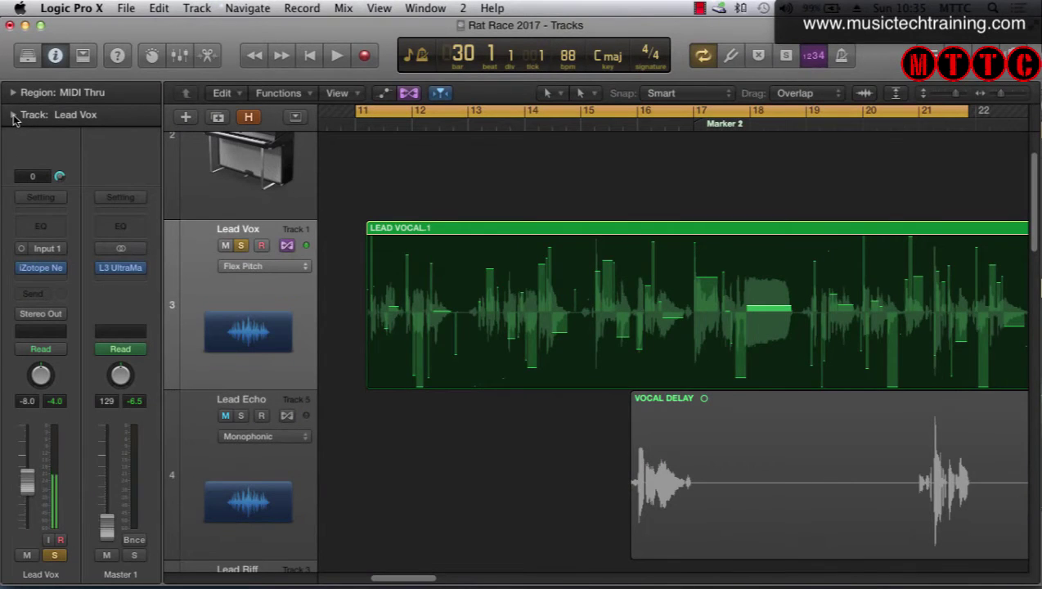
- Expand the Lead Vox track parameters in the inspector and choose Flex Pitch as the Flex Mode
click(13, 115)
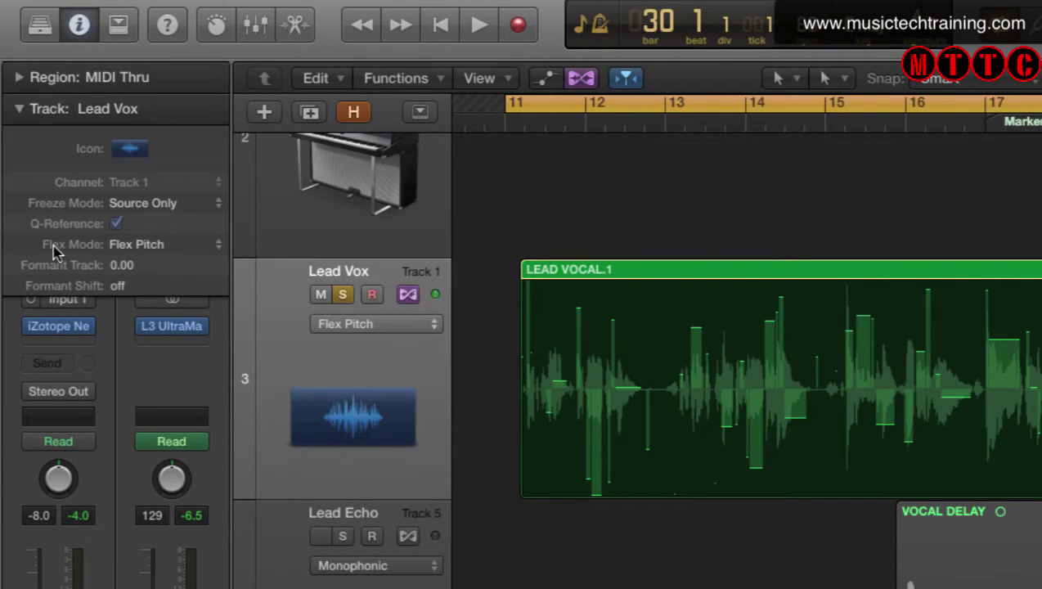
click(163, 246)
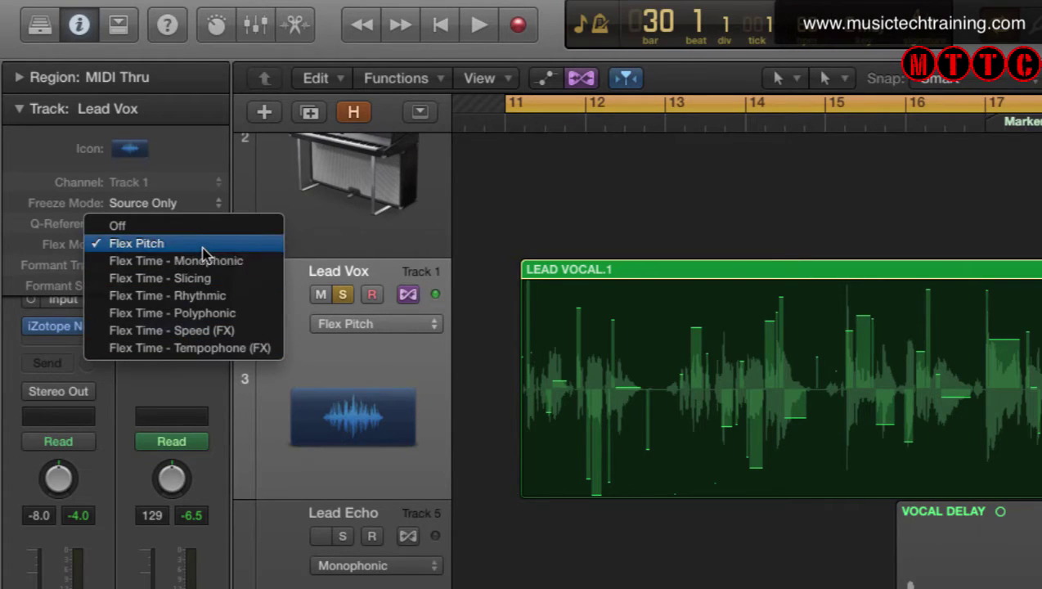
click(202, 244)
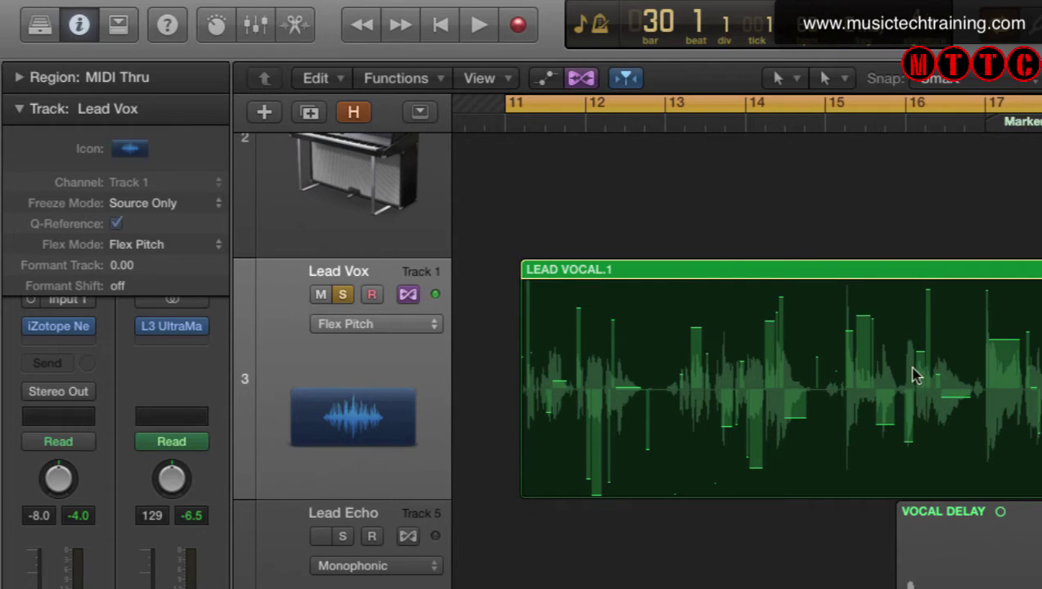
- Examine the split between the LEAD VOCAL.1 and LEAD VOCAL.2 regions at bar 30 on the Lead Vox track
scroll(751, 554, right, 1)
scroll(747, 339, right, 15)
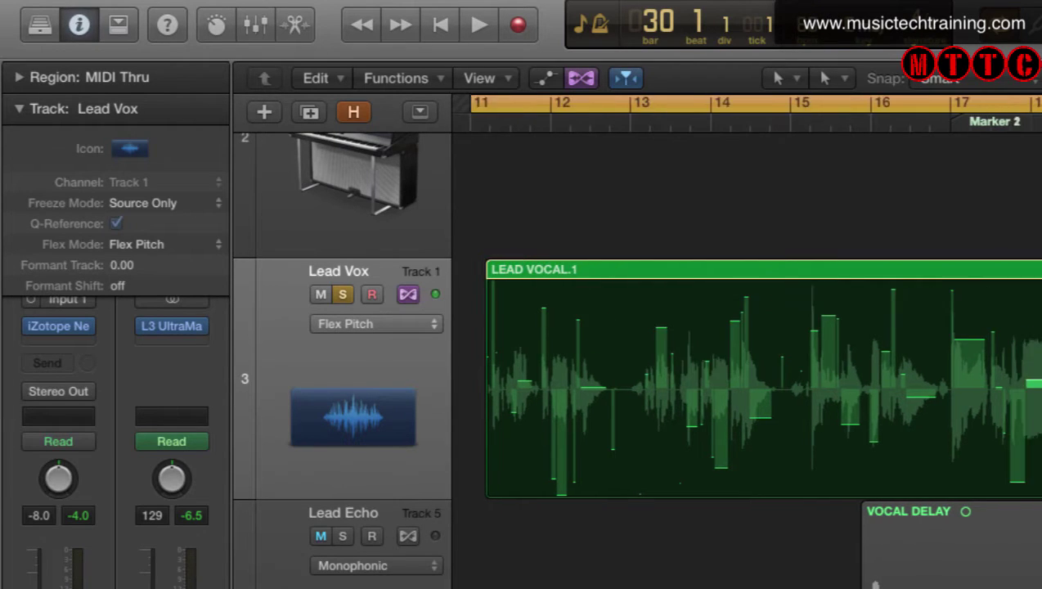
scroll(746, 339, right, 5)
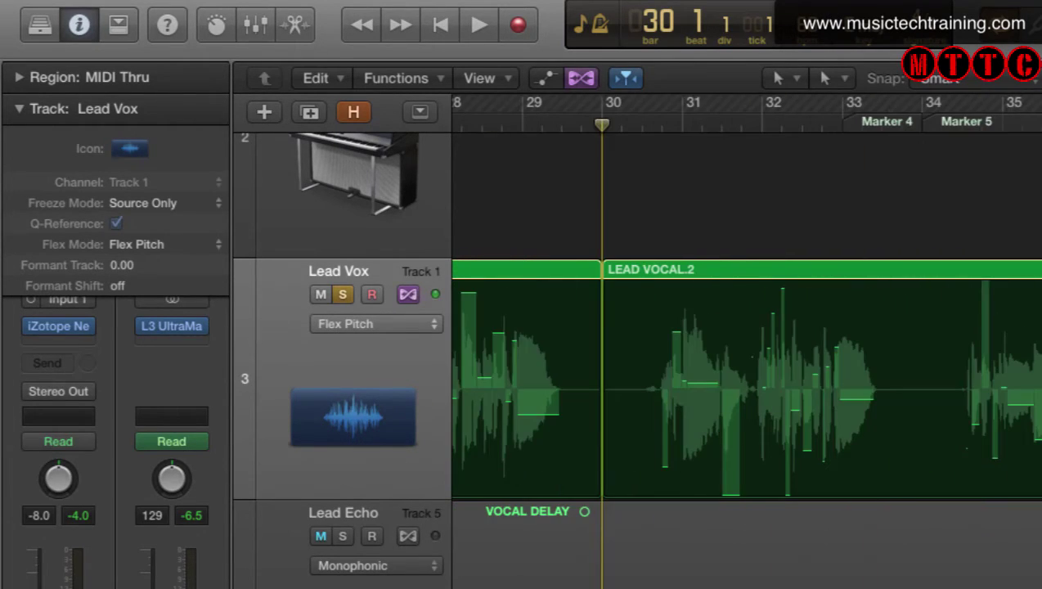
click(502, 123)
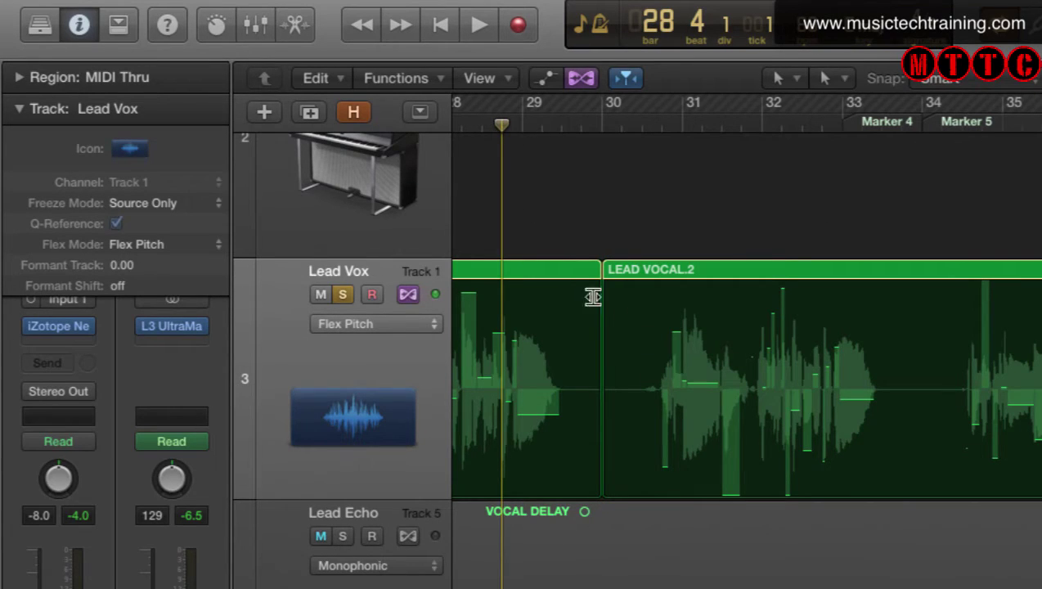
click(734, 274)
click(570, 273)
click(707, 276)
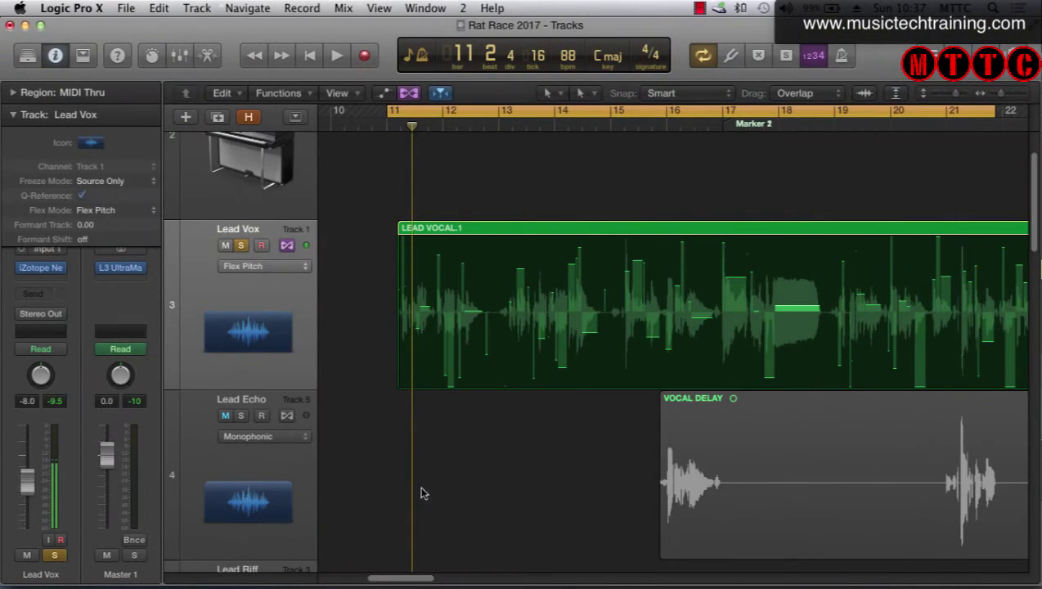
- Select the LEAD VOCAL.2 region, expand its region parameters and turn off Flex for it
drag(414, 578, 507, 576)
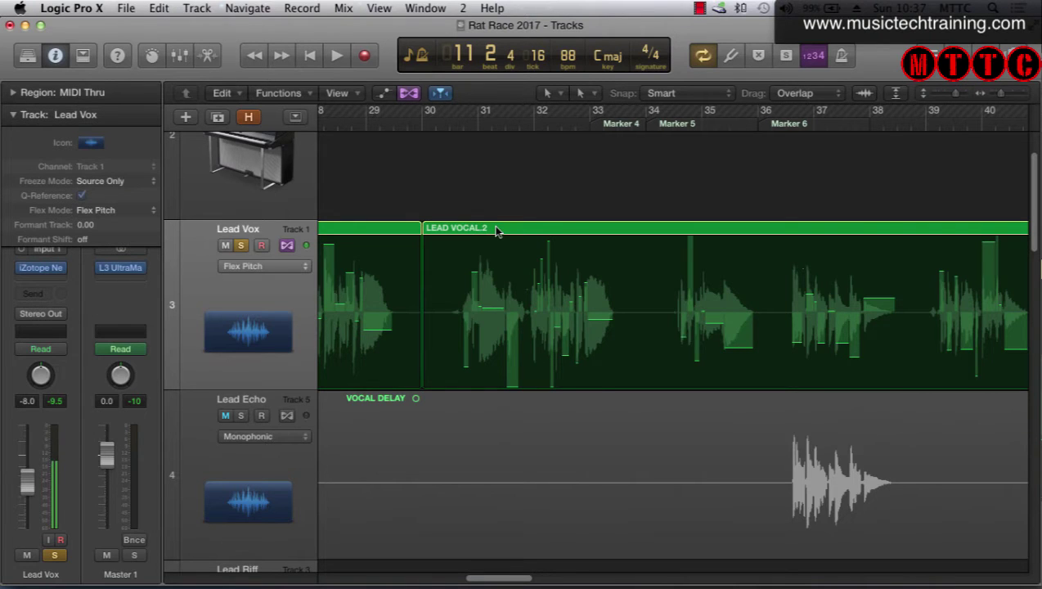
drag(489, 230, 489, 230)
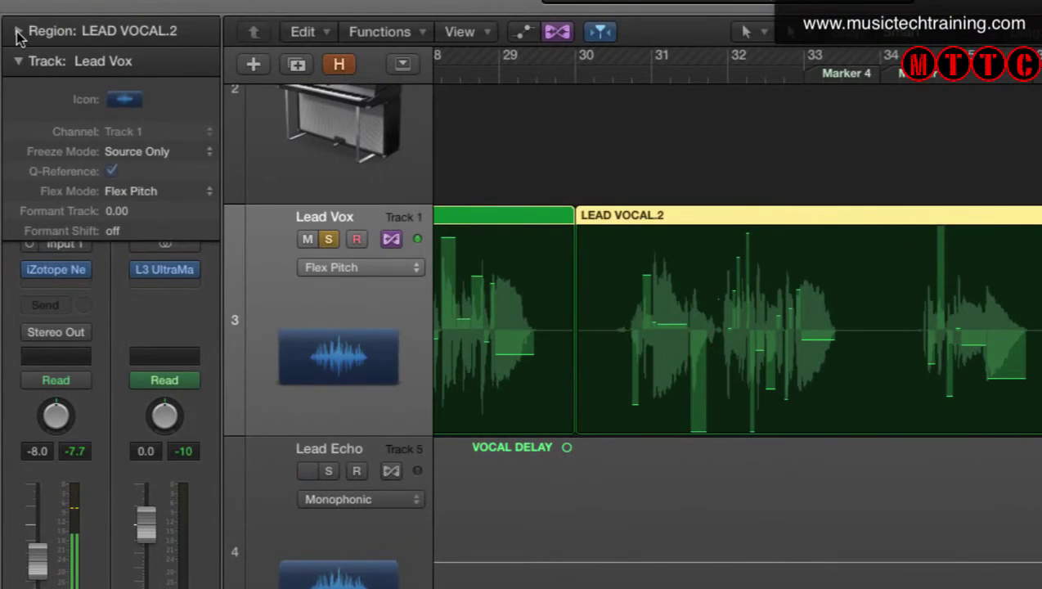
click(17, 30)
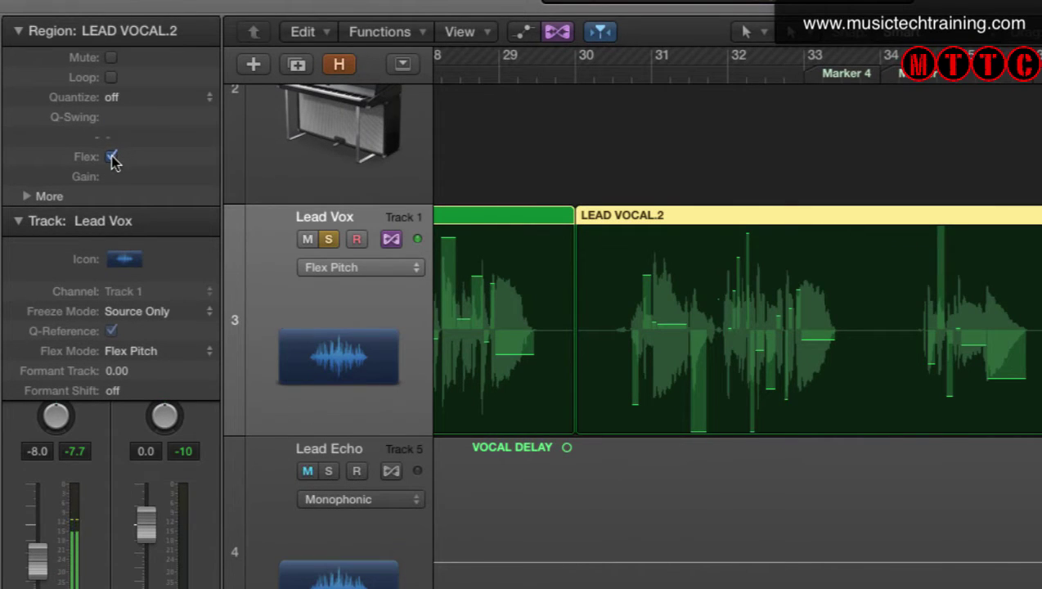
click(111, 157)
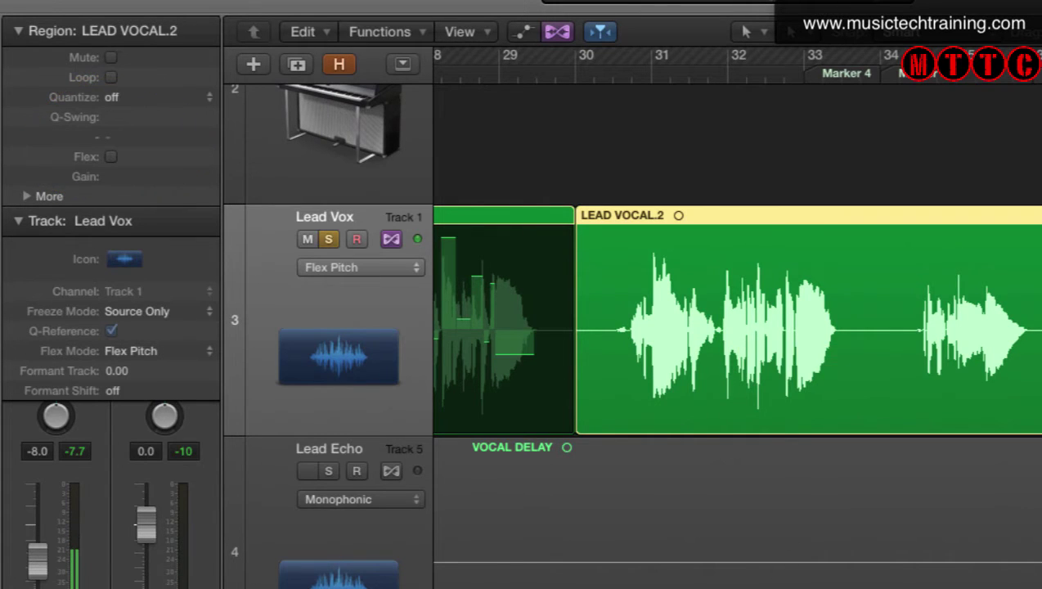
- Return to the start of the LEAD VOCAL.1 region near bar 11 and hide the inspector
scroll(736, 343, left, 10)
scroll(736, 327, left, 15)
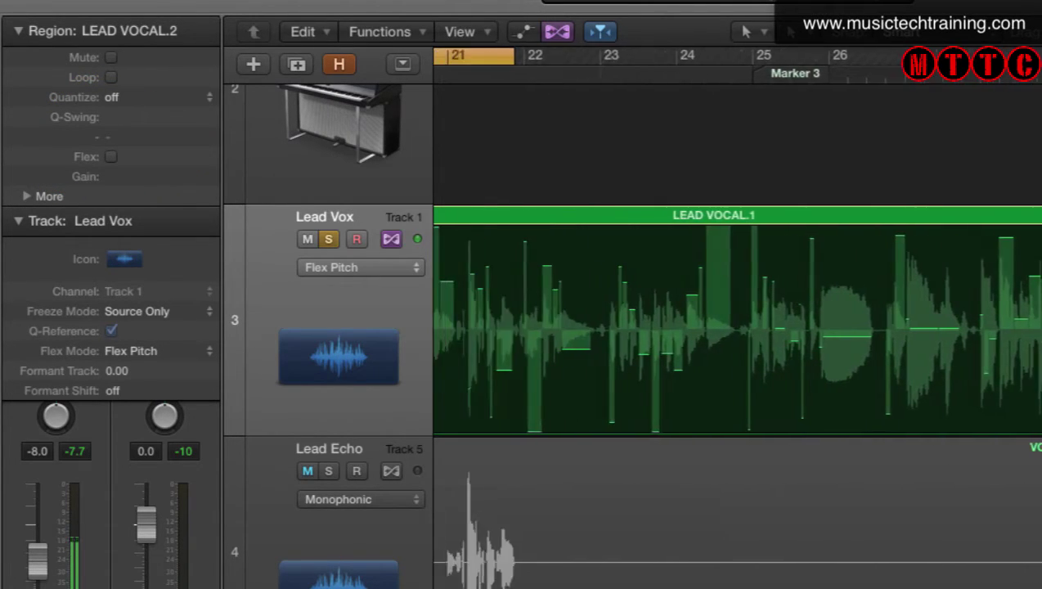
scroll(736, 328, left, 4)
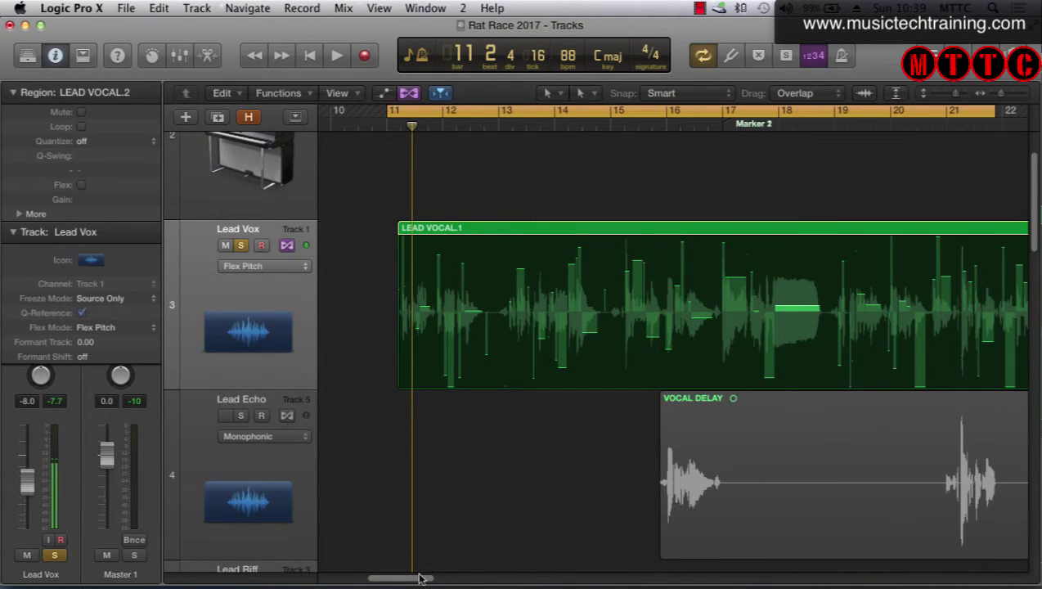
drag(419, 581, 423, 581)
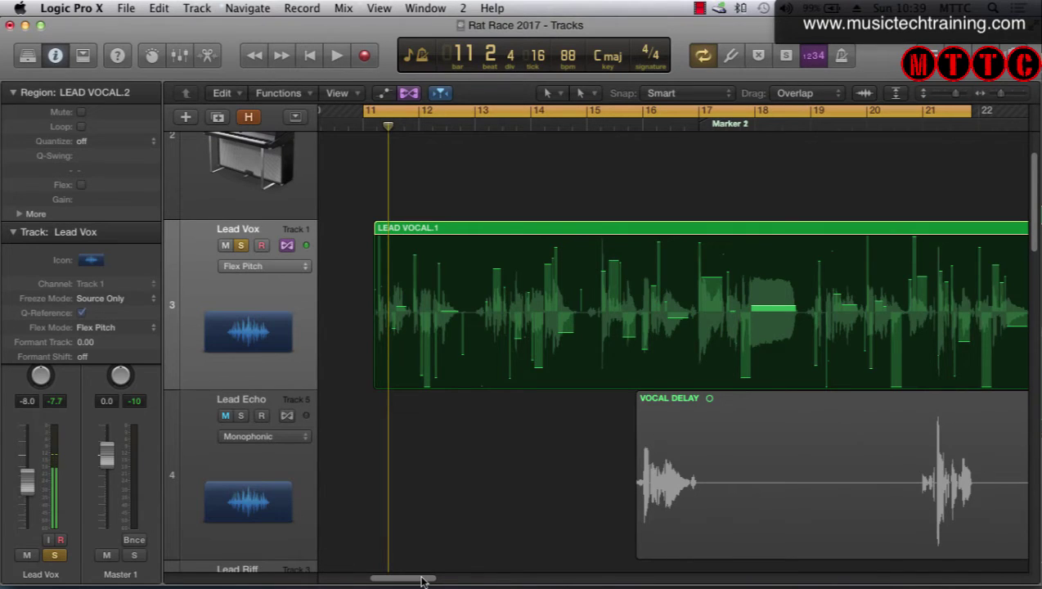
key(i)
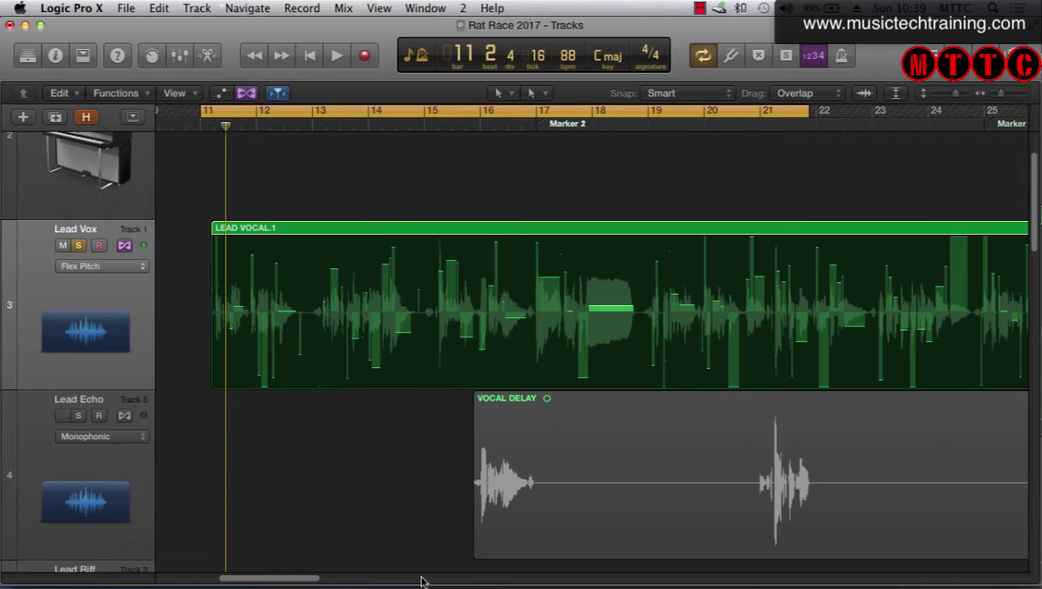
- Enlarge the Lead Vox track vertically and horizontally so LEAD VOCAL.1 fills the Tracks area from bar 11 to about bar 22
key(super+Down)
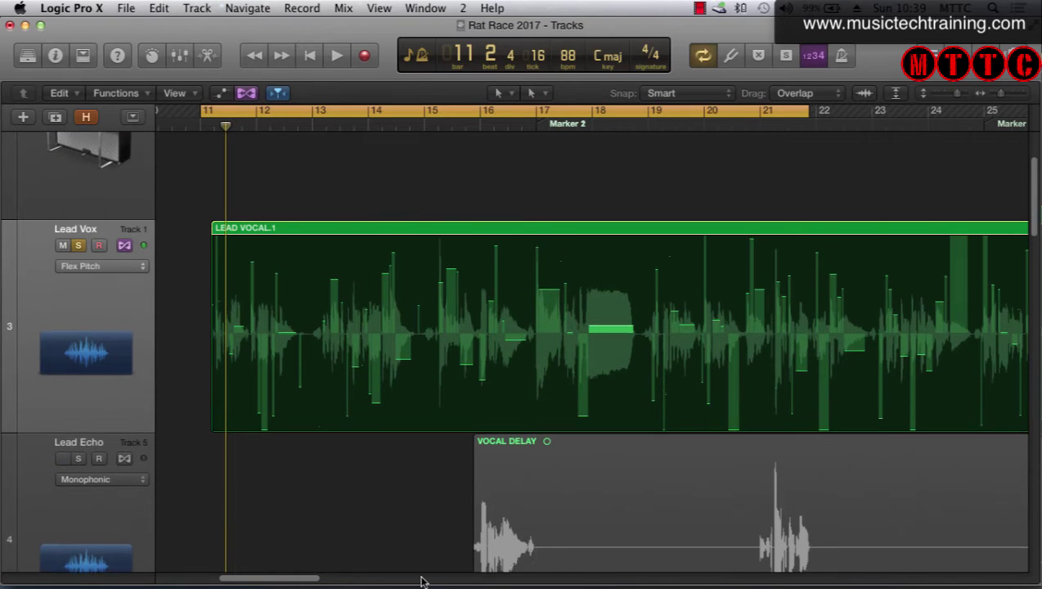
key(super+Down)
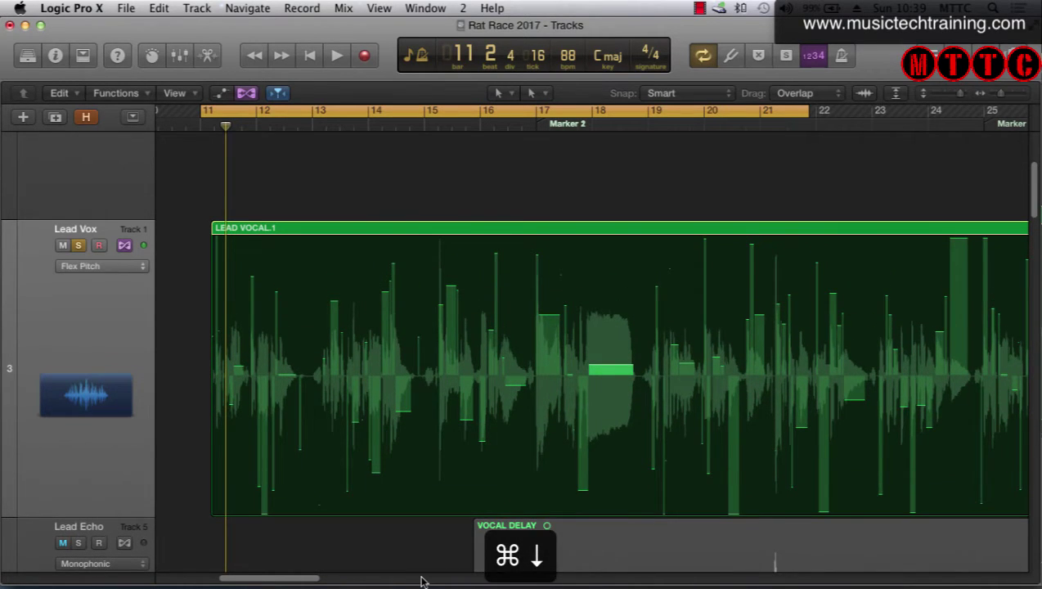
key(super+Down)
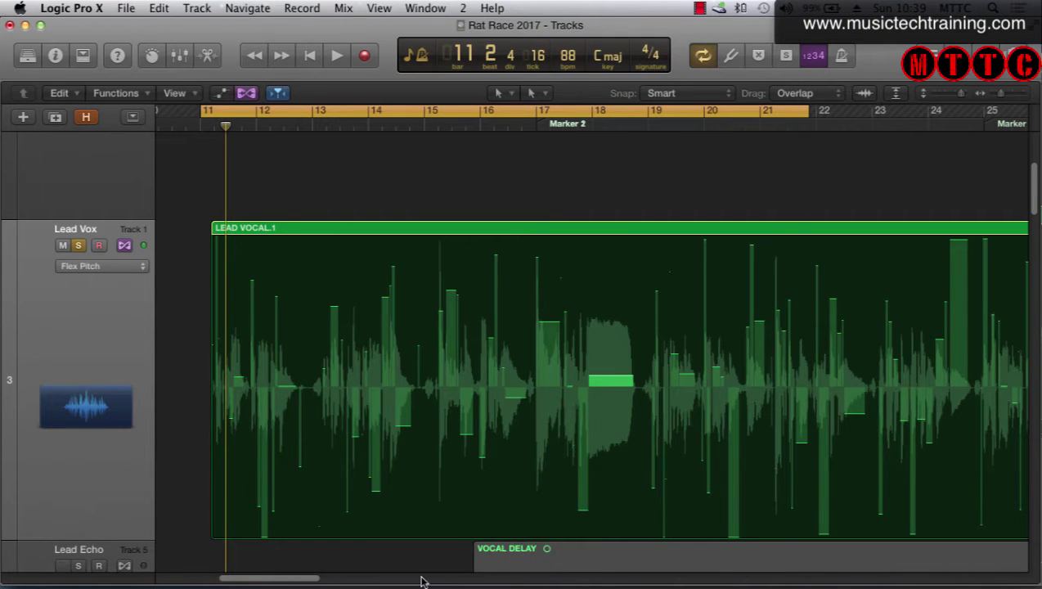
scroll(422, 581, down, 5)
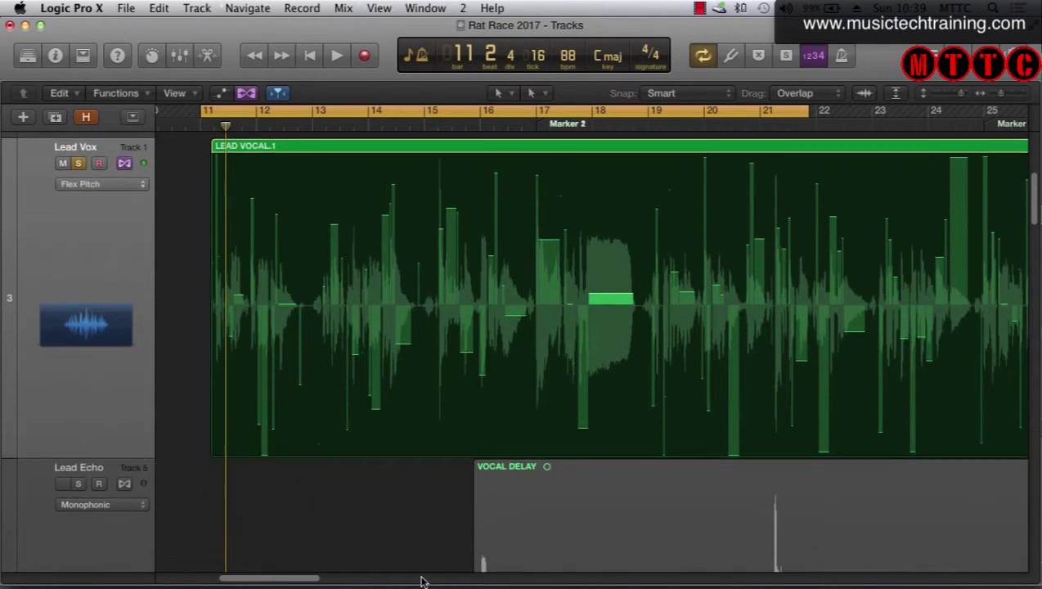
scroll(422, 581, up, 1)
key(super+Down)
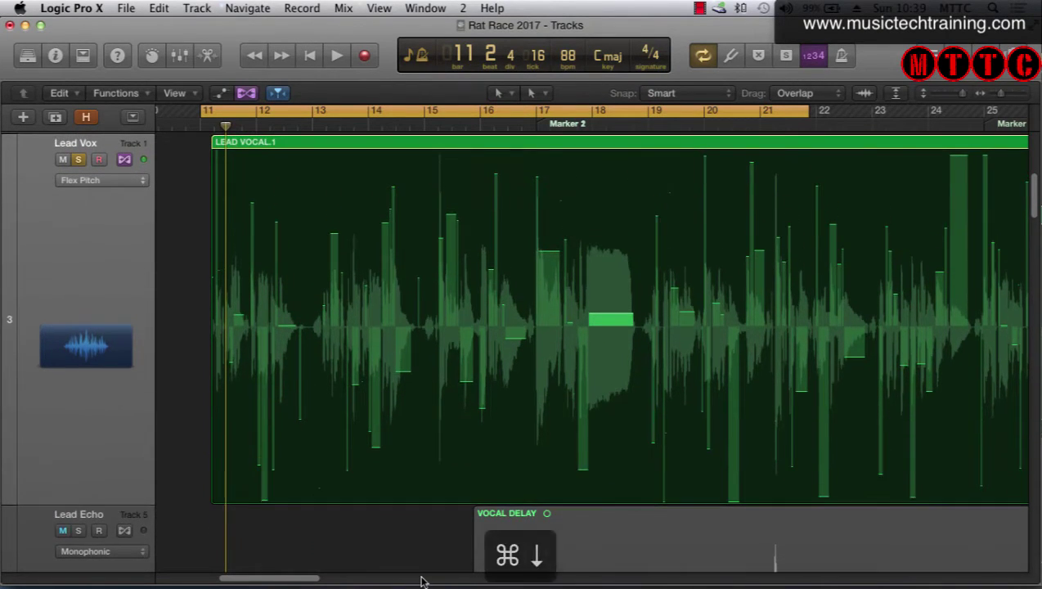
key(super+Right)
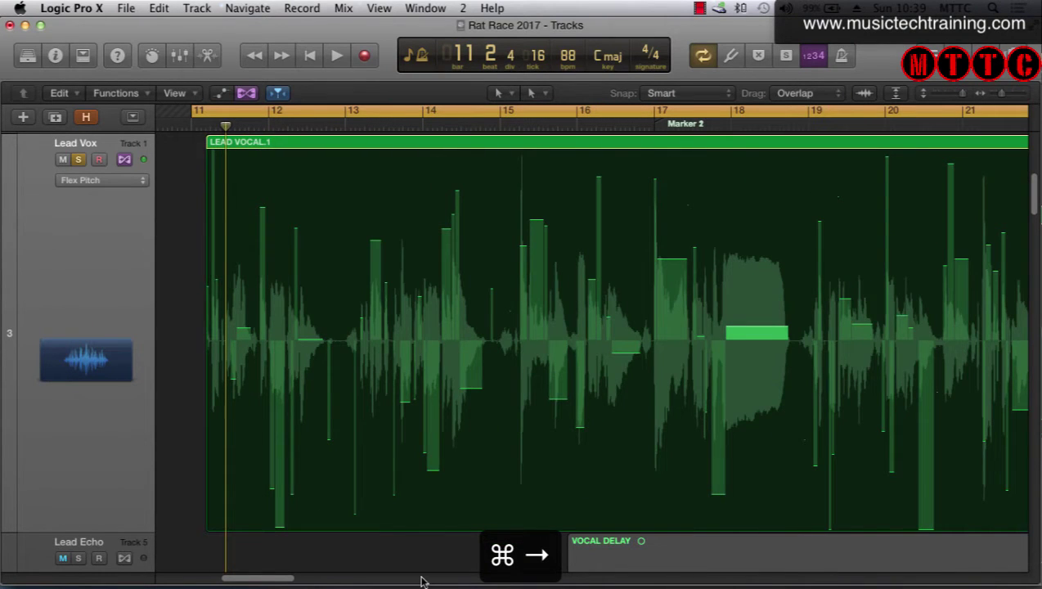
drag(277, 580, 282, 581)
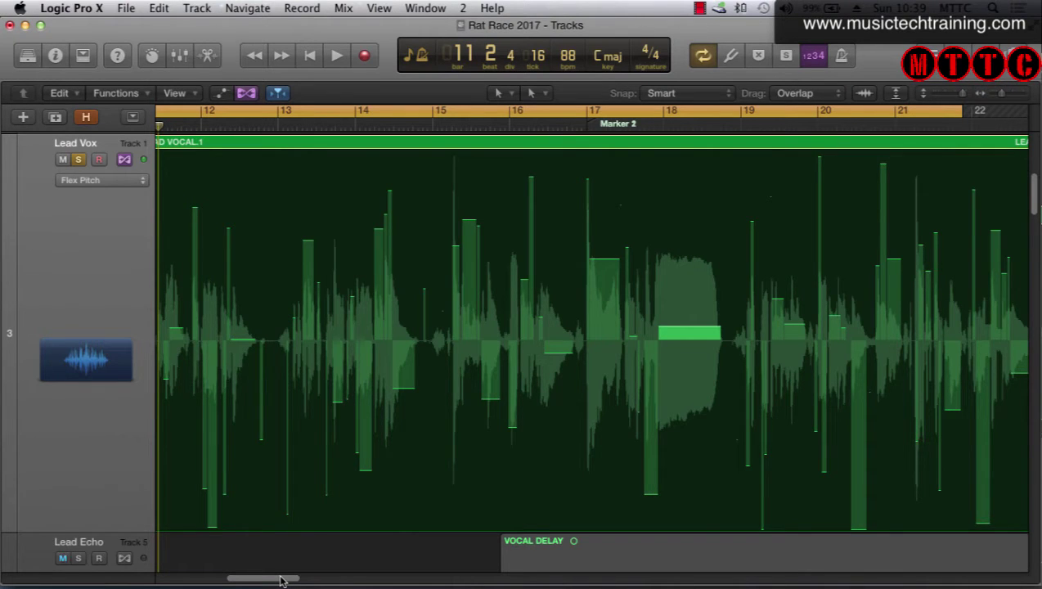
drag(274, 582, 272, 582)
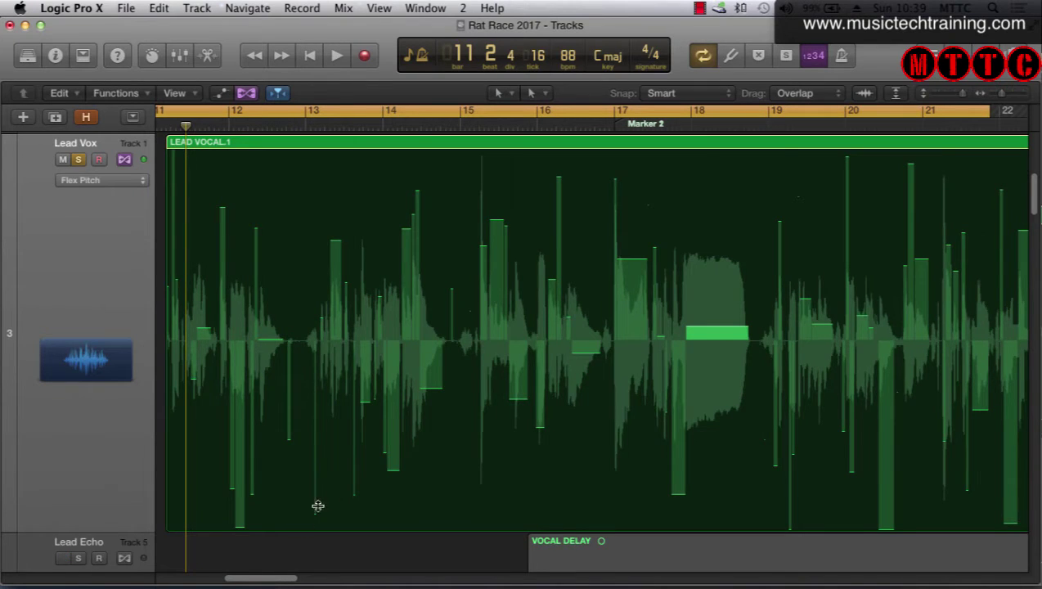
scroll(311, 517, left, 1)
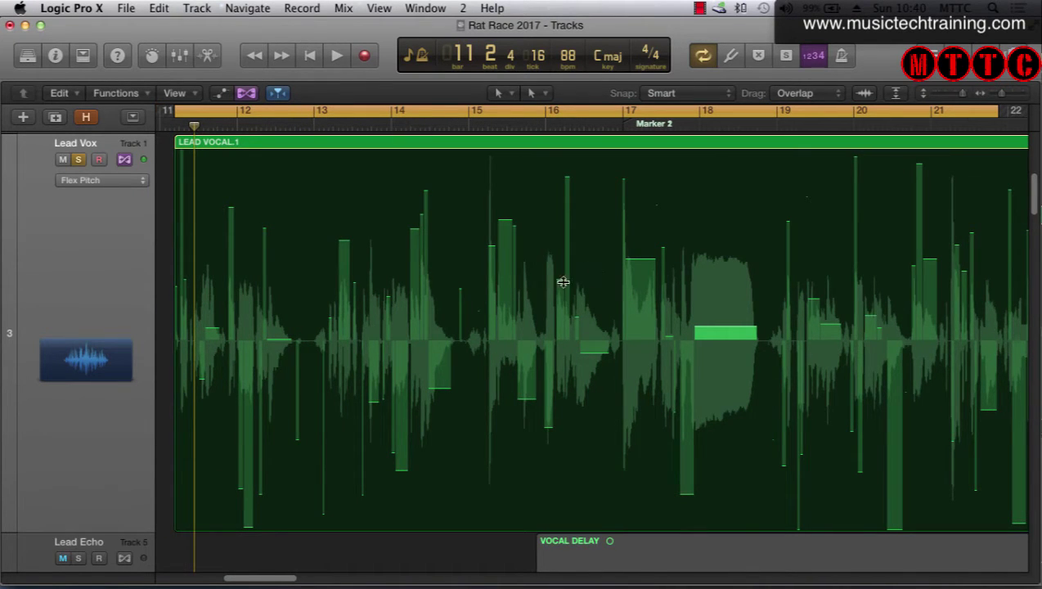
- Play back the lead vocal from bar 11 to just before bar 15, and check the pitch of the long note at bar 18
key(space)
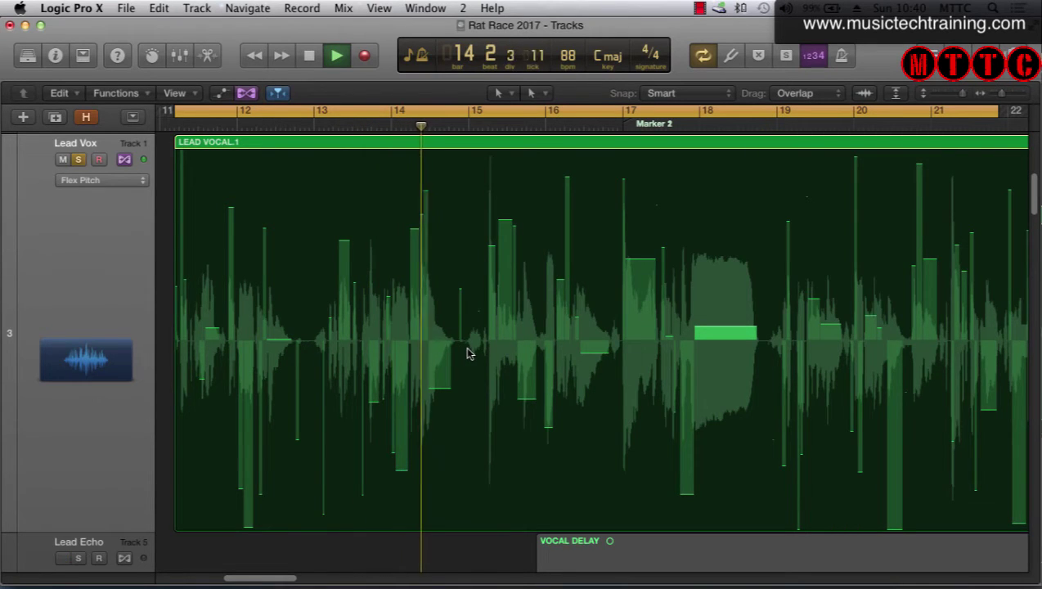
key(space)
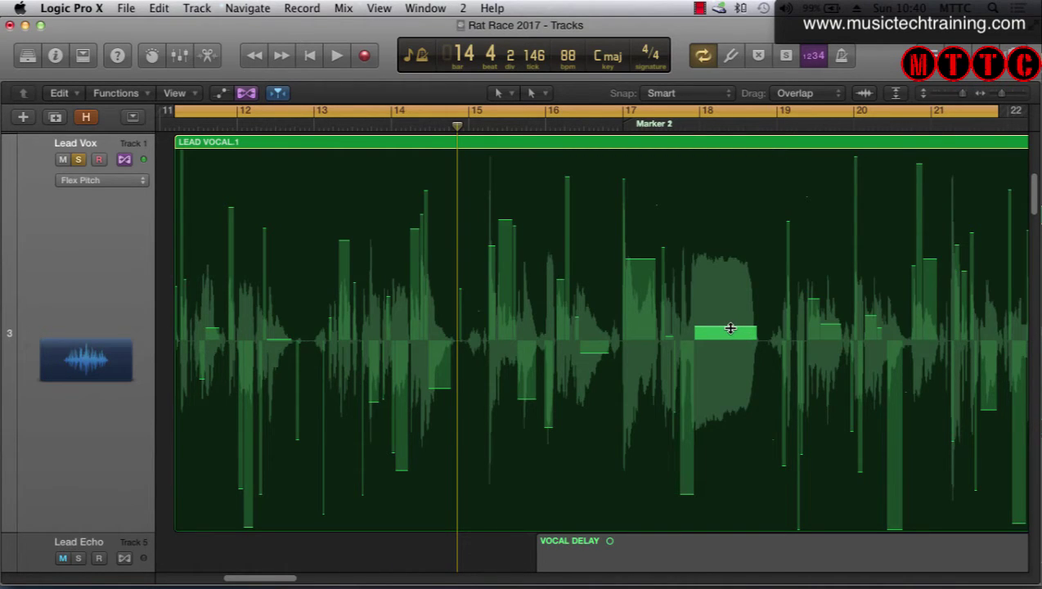
click(730, 329)
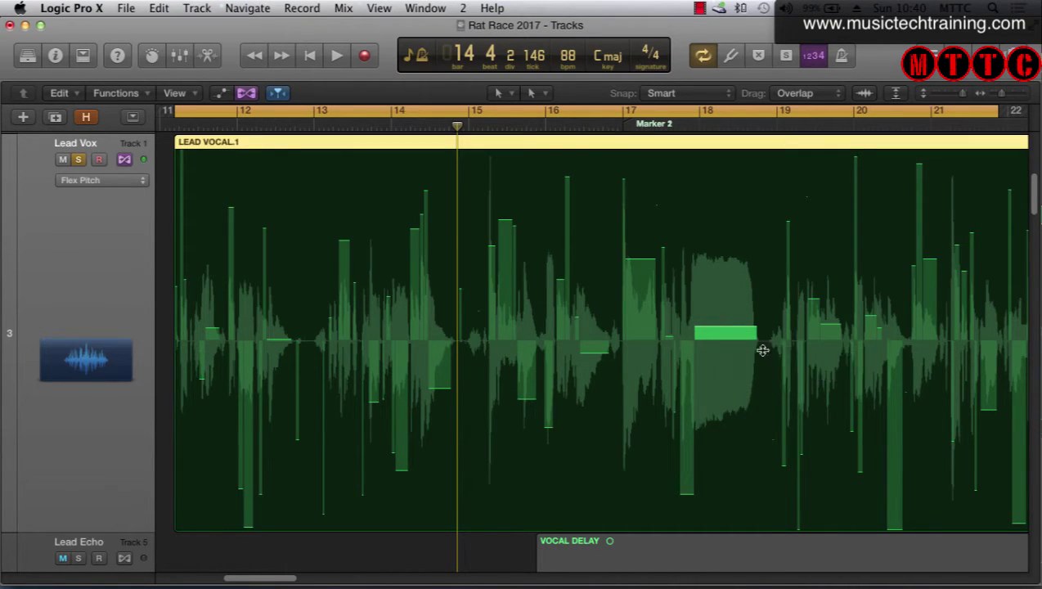
click(731, 329)
click(730, 327)
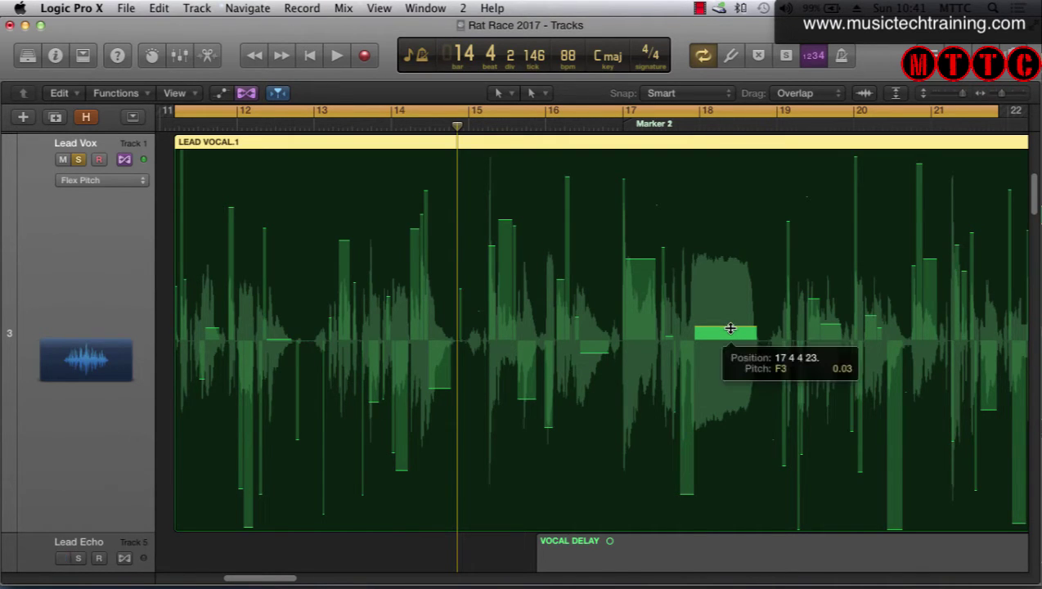
- Set the long note at bar 18 to its centre pitch, pull it well sharp, and pull it well flat
drag(730, 331, 732, 337)
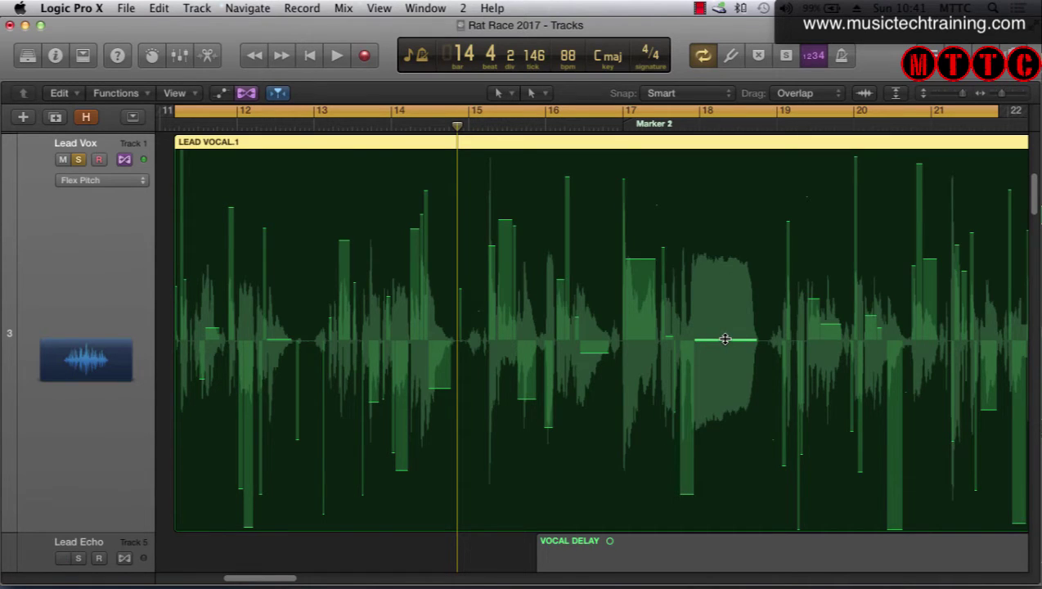
click(724, 338)
drag(725, 339, 730, 233)
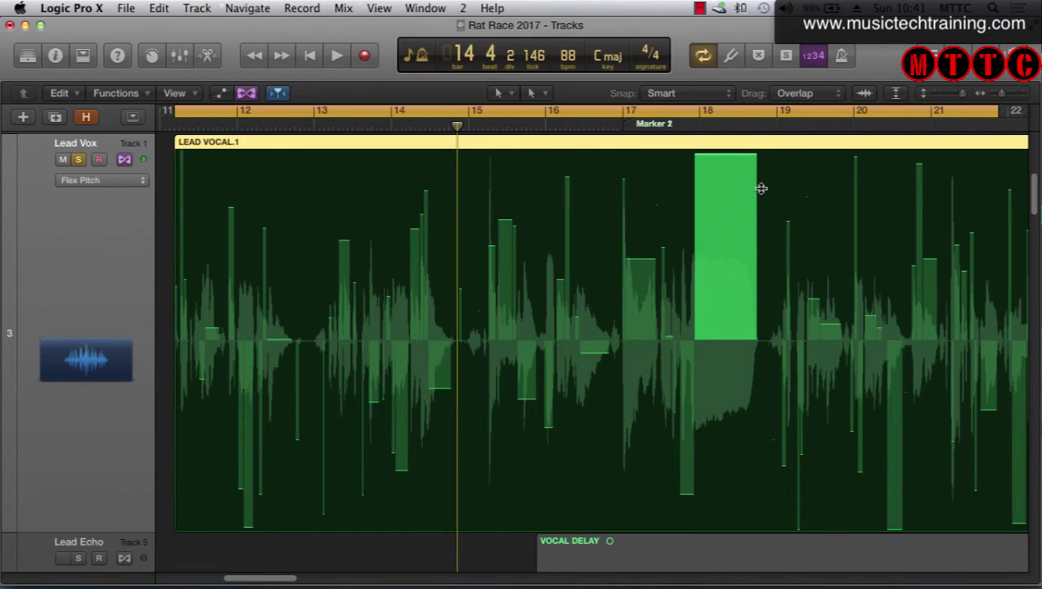
drag(741, 155, 748, 369)
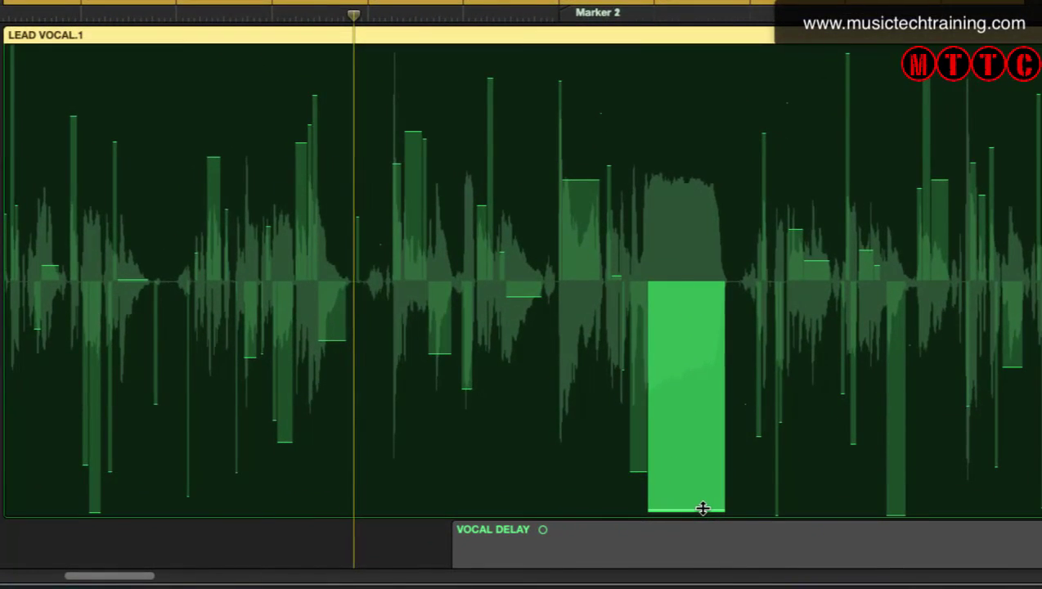
- Set the long note at bar 18 to F3 -0.45, lower it past the semitone boundary and raise it back to a flat F3
click(737, 526)
drag(705, 494, 704, 499)
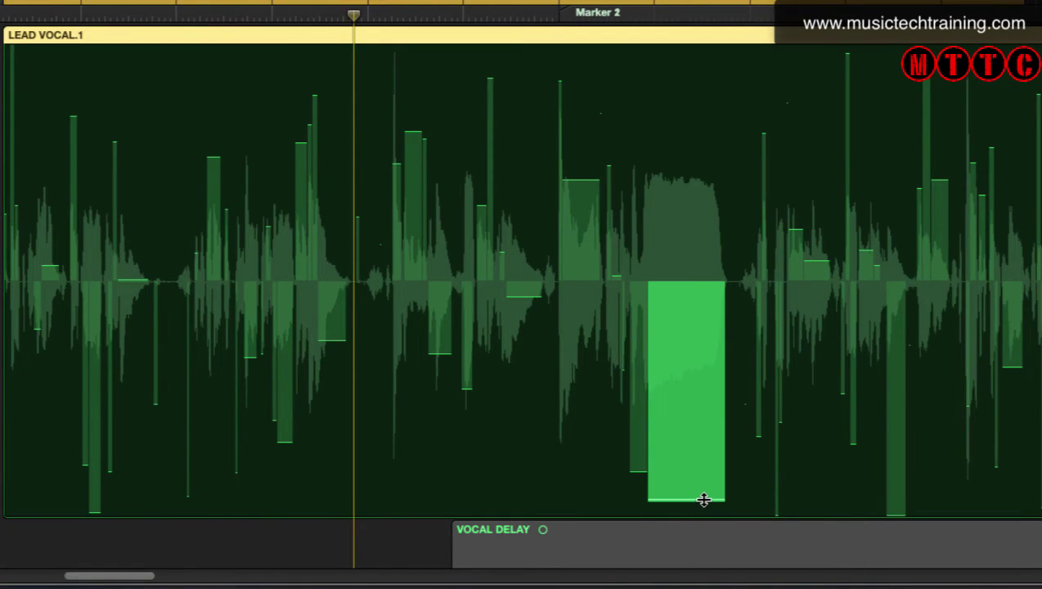
click(703, 500)
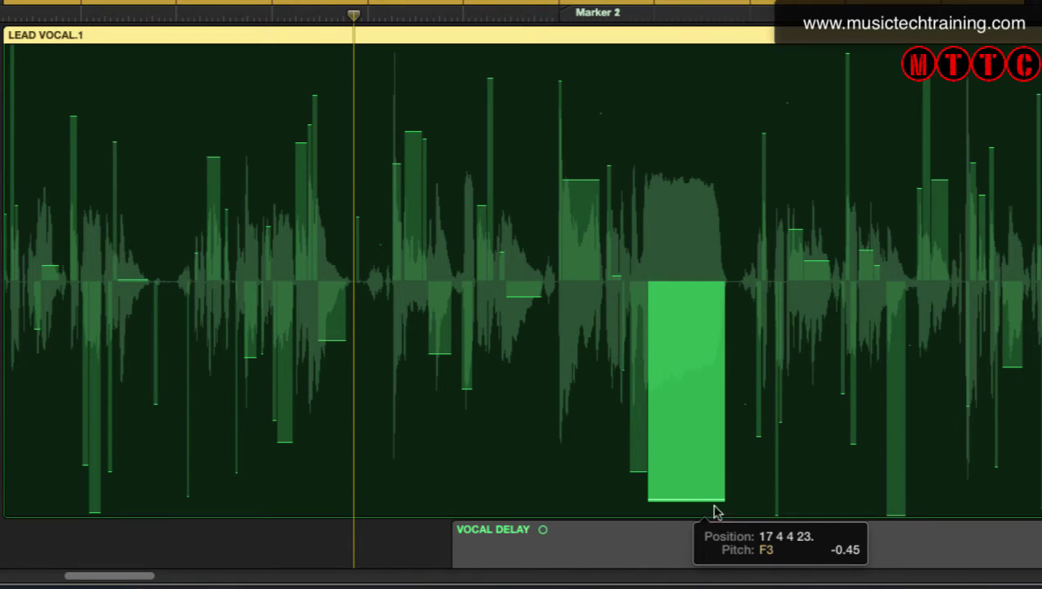
click(701, 498)
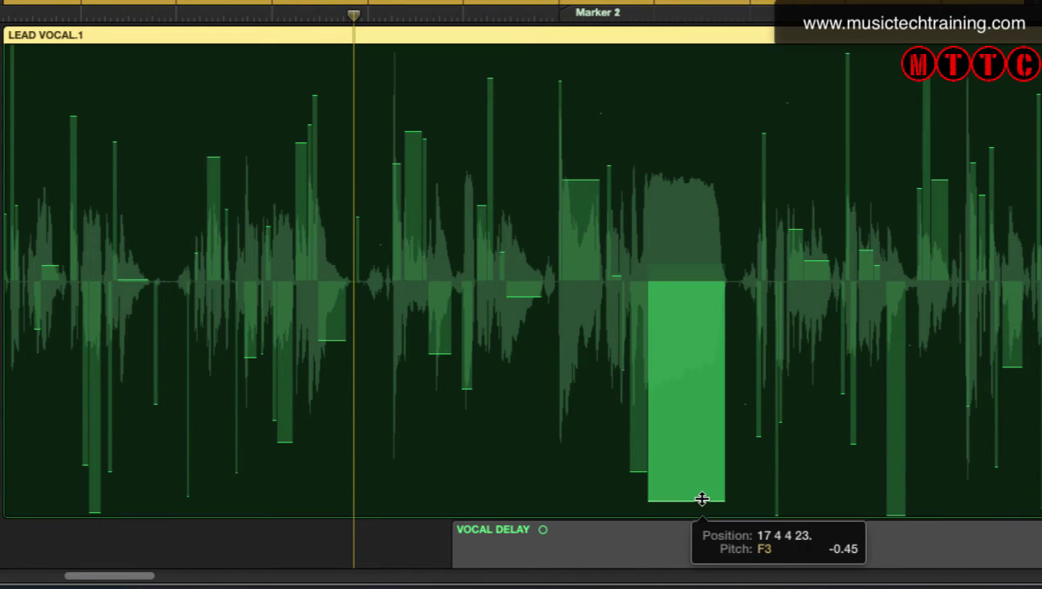
drag(702, 498, 704, 522)
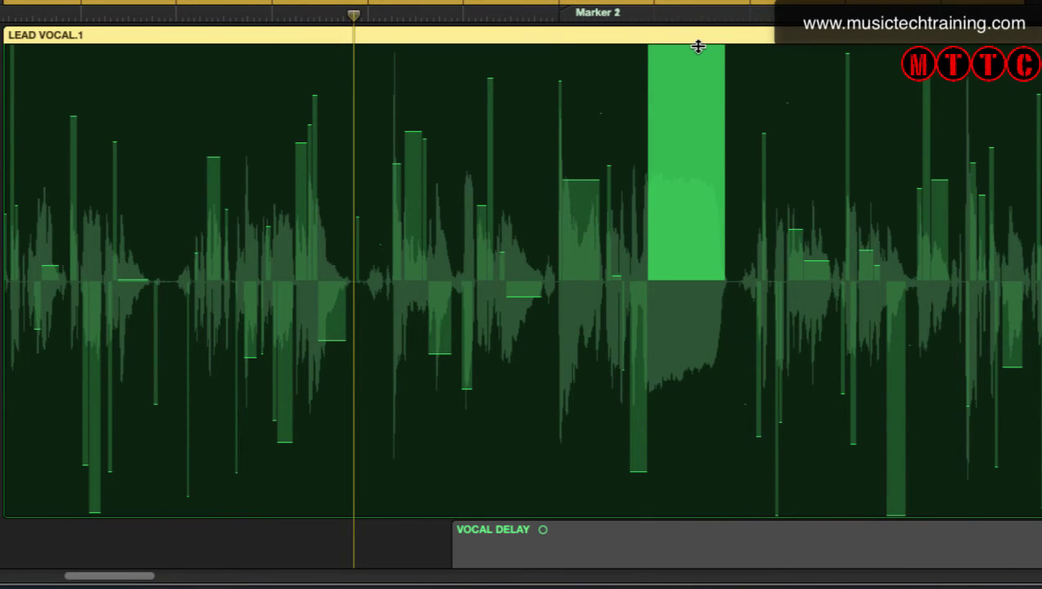
mouse_move(698, 47)
drag(695, 42, 695, 32)
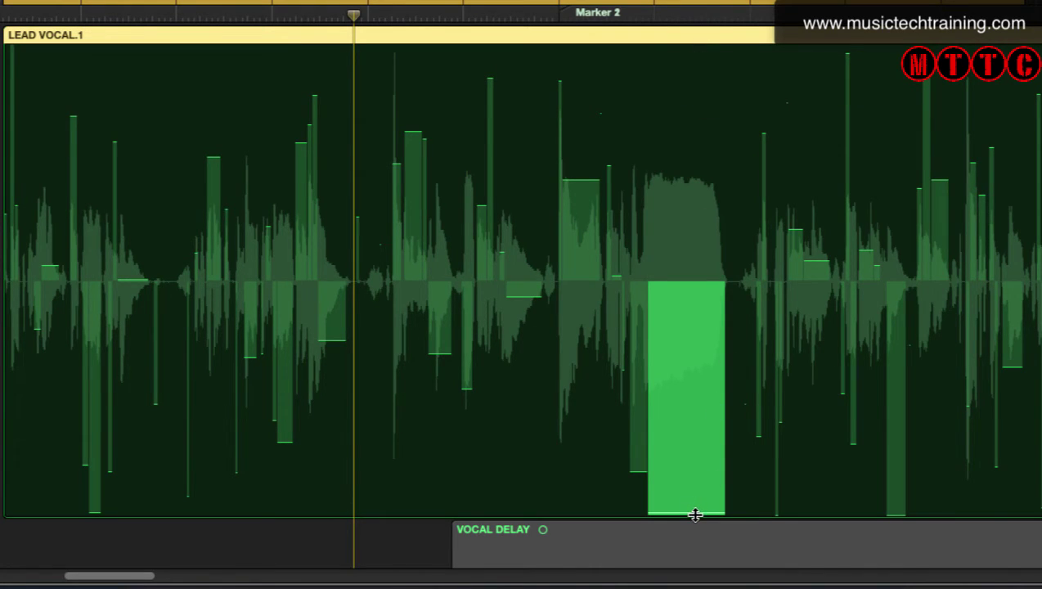
- Raise the long note at bar 18 to F3 +0.23, continue past the semitone boundary and settle it at F#3 0.00
drag(696, 514, 714, 168)
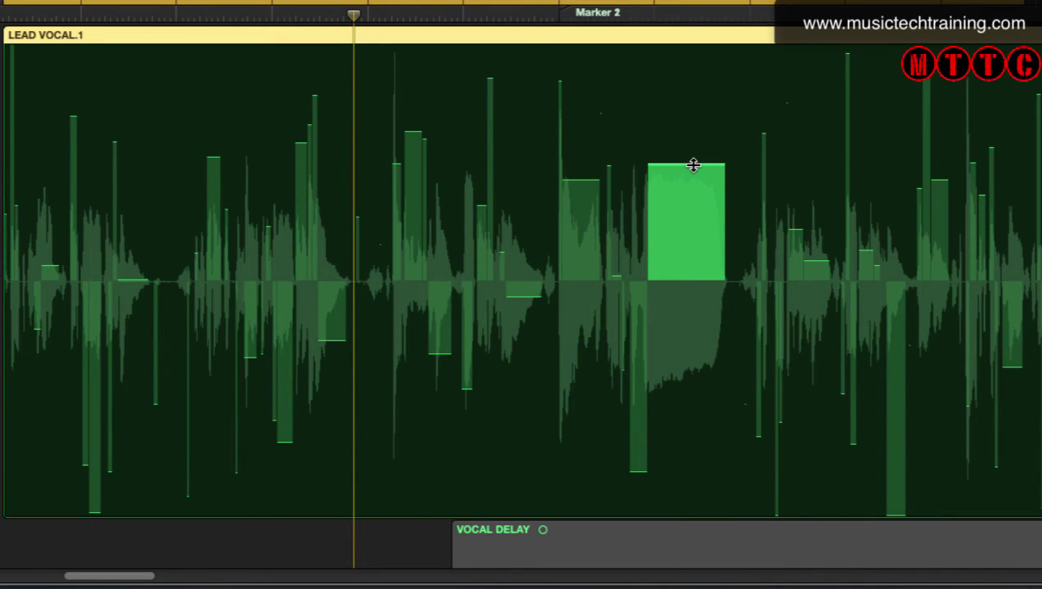
click(694, 165)
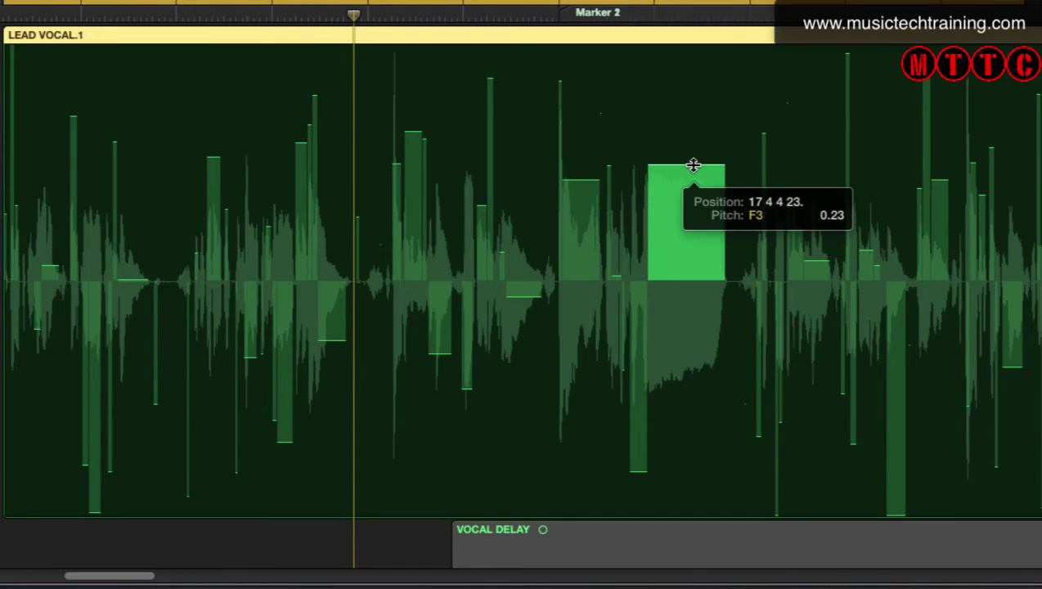
drag(694, 165, 693, 156)
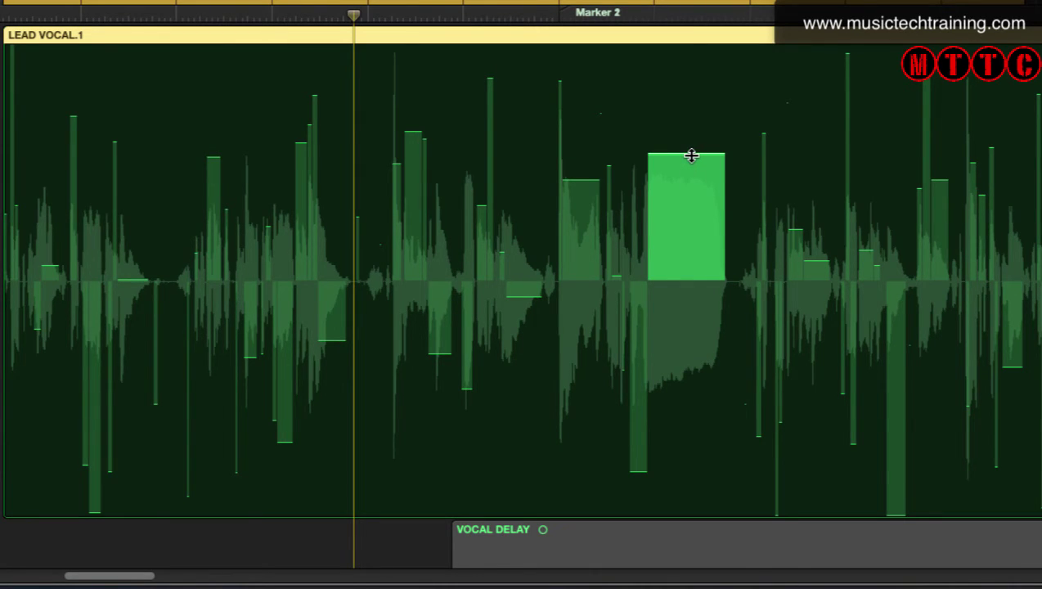
drag(692, 156, 692, 72)
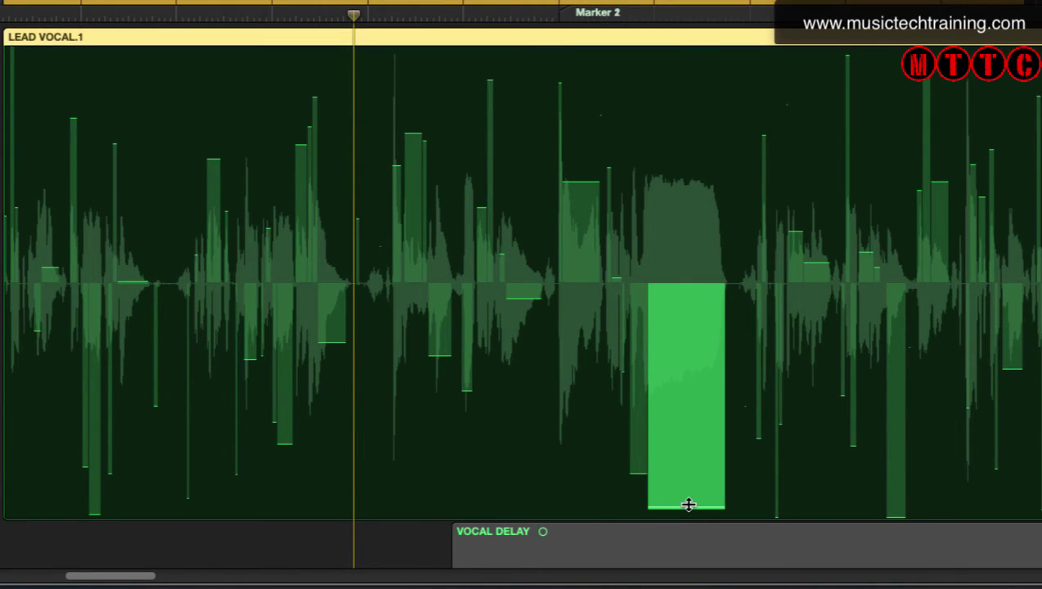
drag(688, 505, 695, 375)
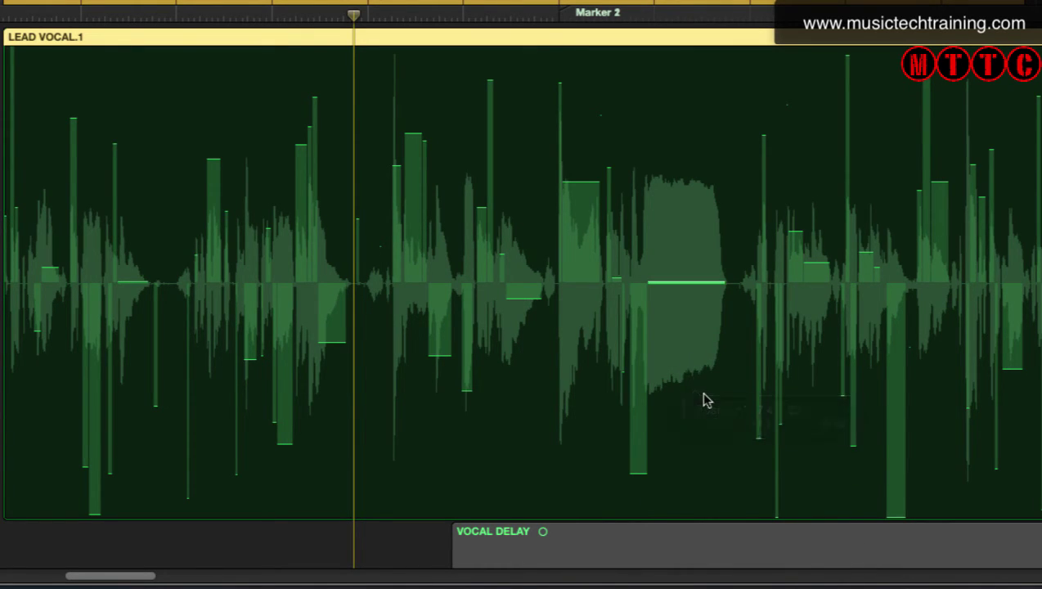
click(686, 282)
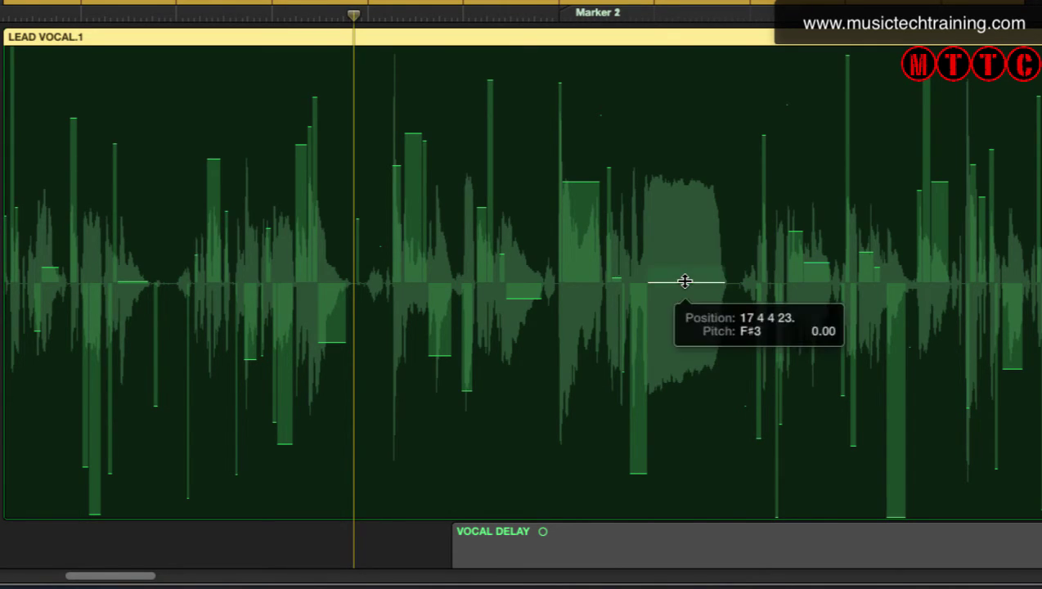
- Lower the long note at bar 18 by a semitone to F3 with a 0.00 offset
drag(685, 281, 680, 526)
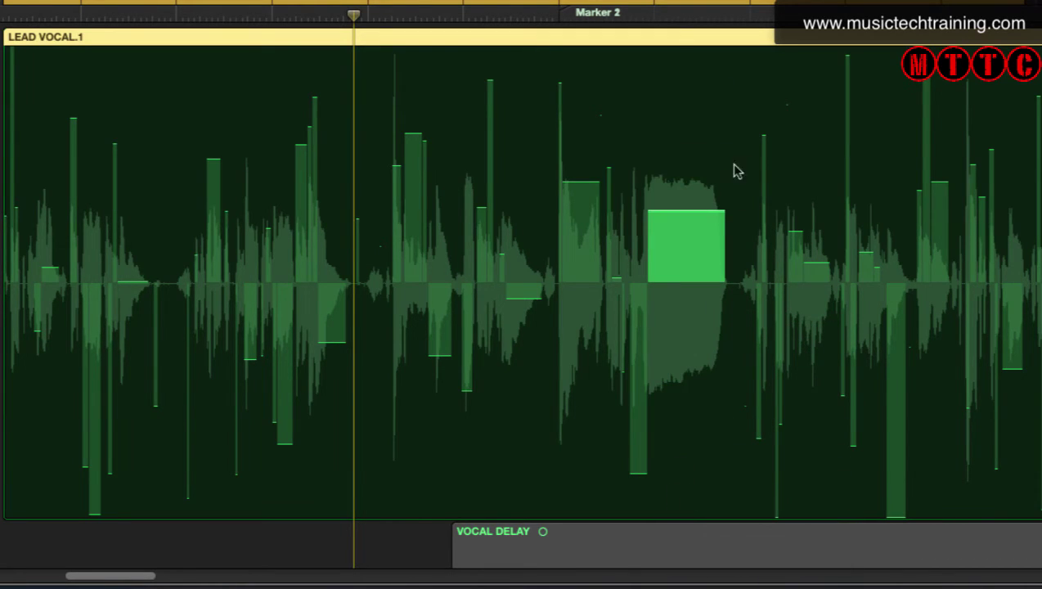
click(695, 212)
drag(695, 212, 693, 255)
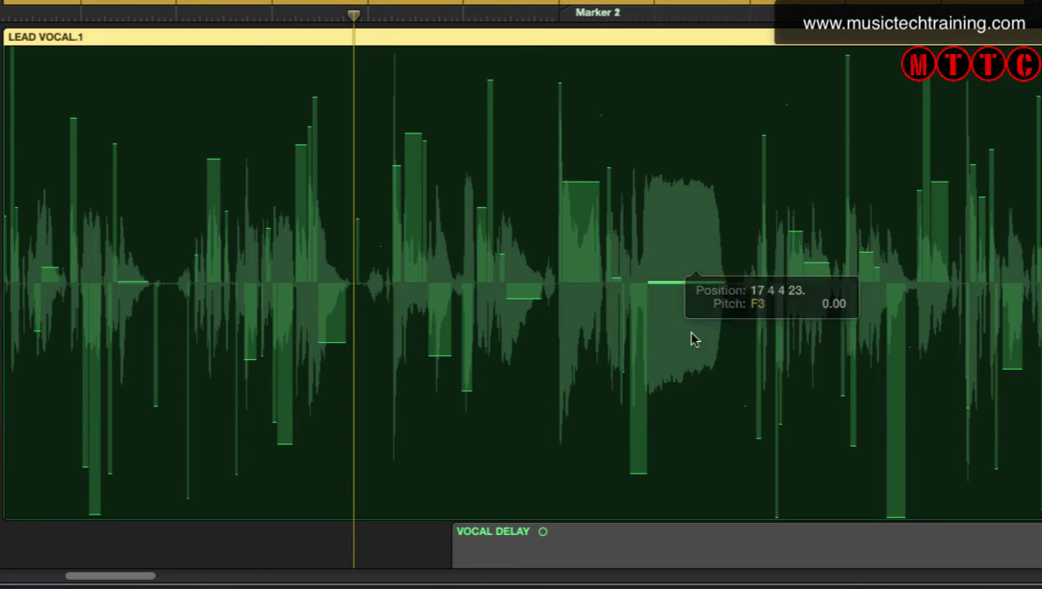
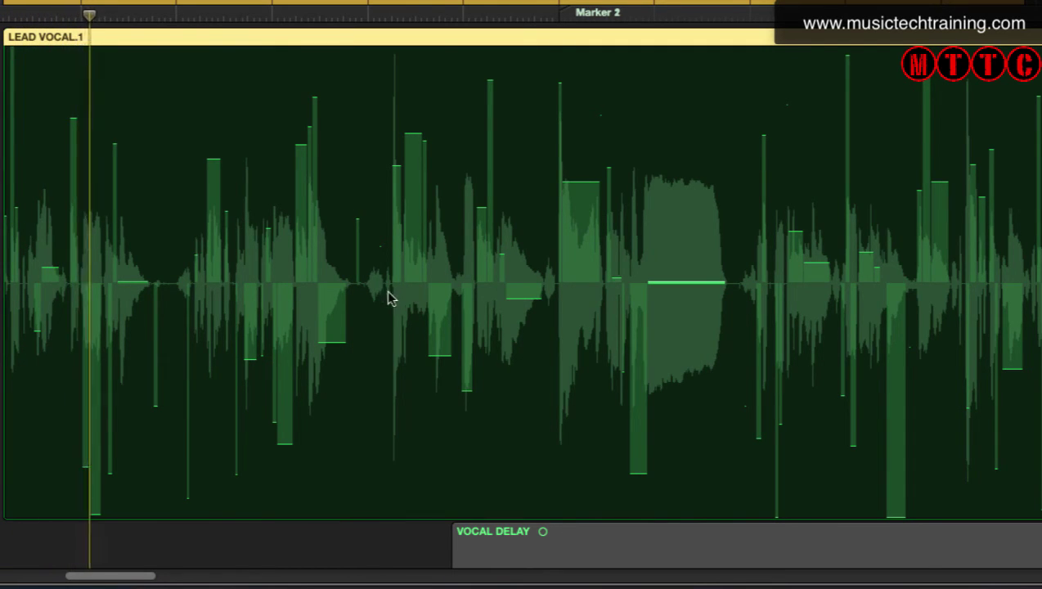
- Centre the pitch of the slightly sharp note before bar 12, move the flat note before bar 15 closer to centre, and audition the vocal
click(53, 270)
drag(53, 270, 53, 282)
key(space)
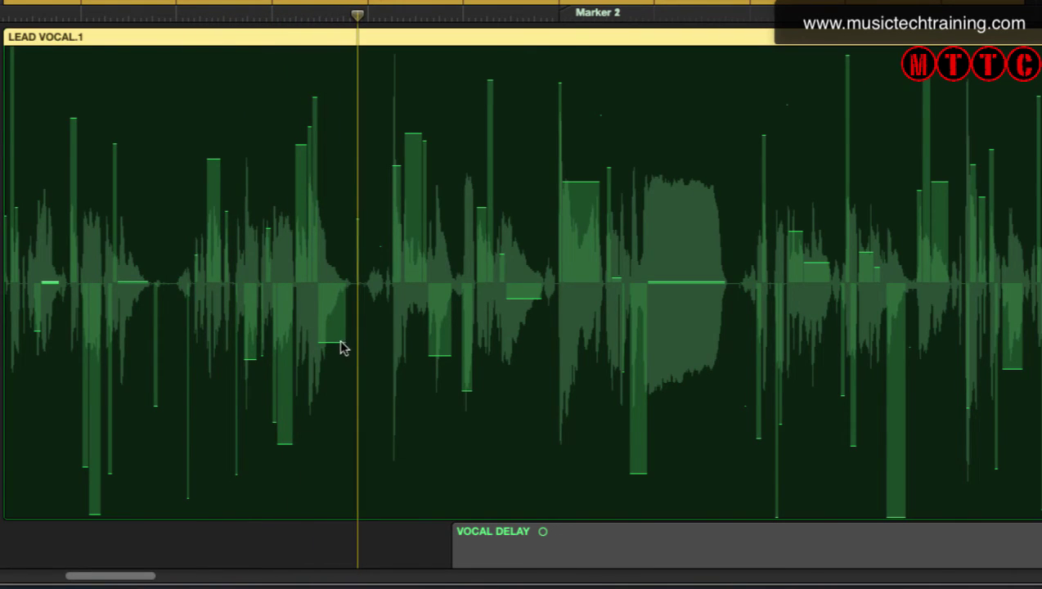
drag(337, 340, 337, 324)
key(space)
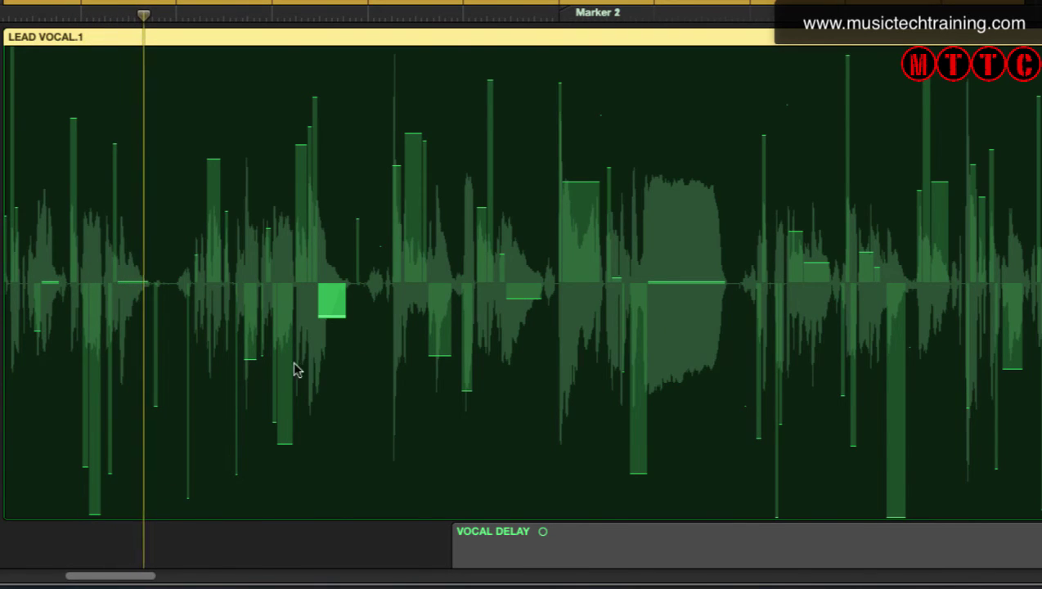
- Centre the short flat note before bar 12, raise the flat note just before bar 16 towards centre, and audition the vocal
drag(34, 330, 37, 301)
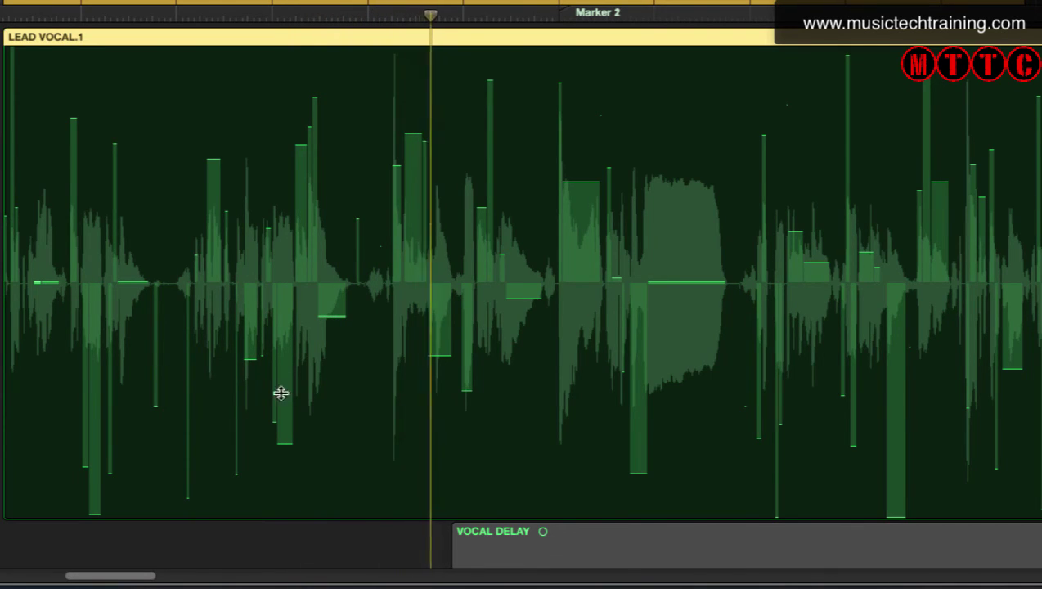
key(space)
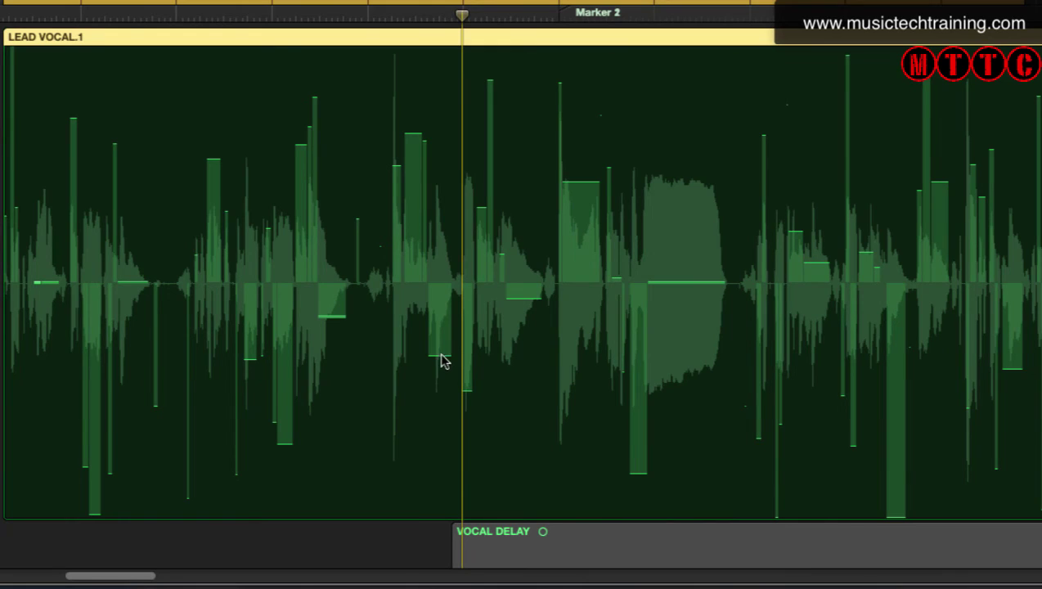
drag(442, 354, 440, 309)
key(space)
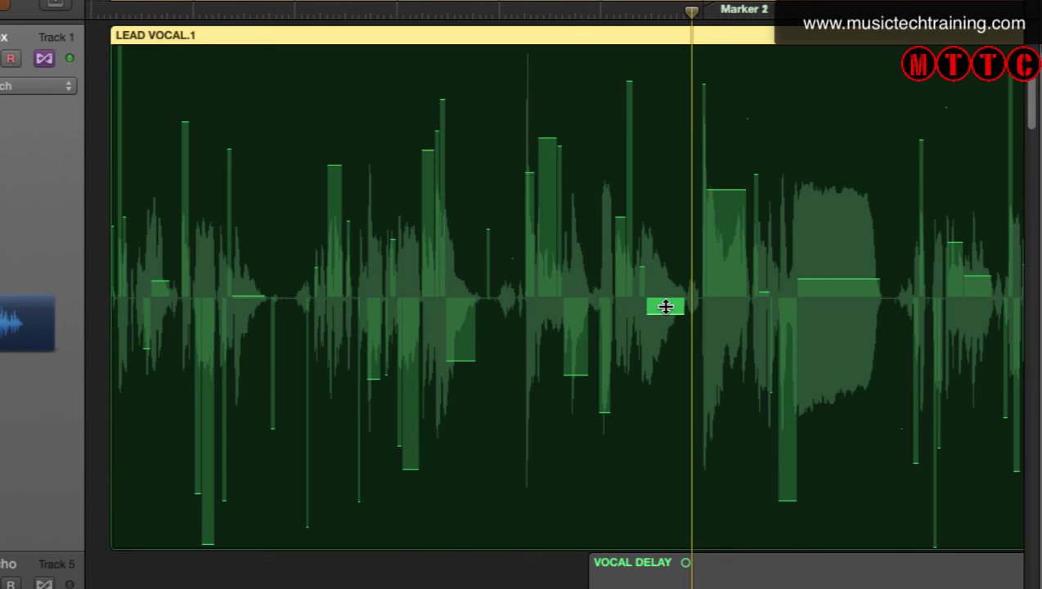
- Raise the long note between bars 16 and 17 well above its centre line and restore it with Set to Original Pitch
right_click(665, 306)
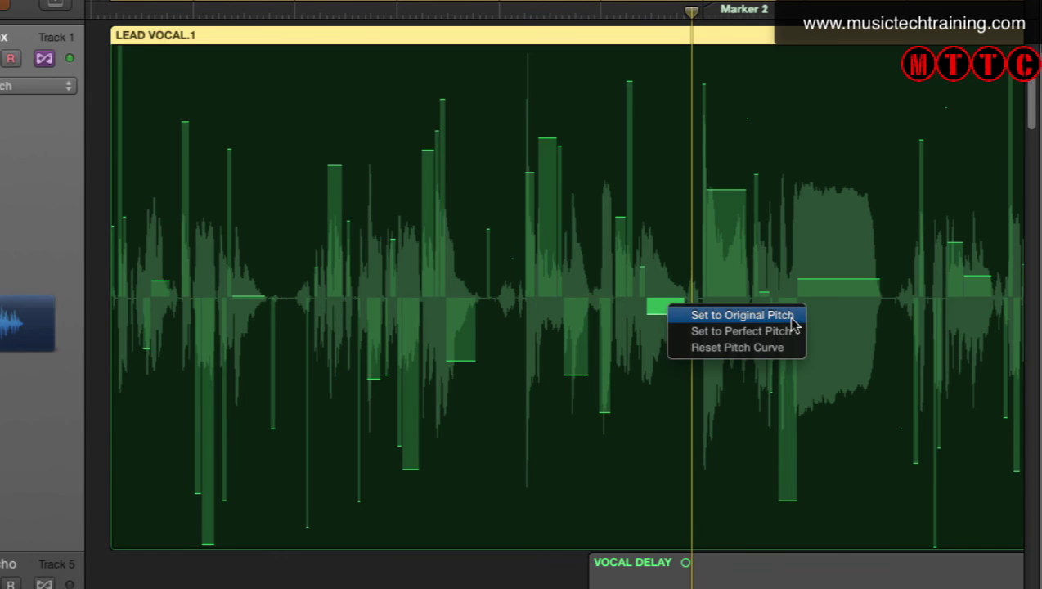
click(665, 424)
drag(669, 312, 672, 205)
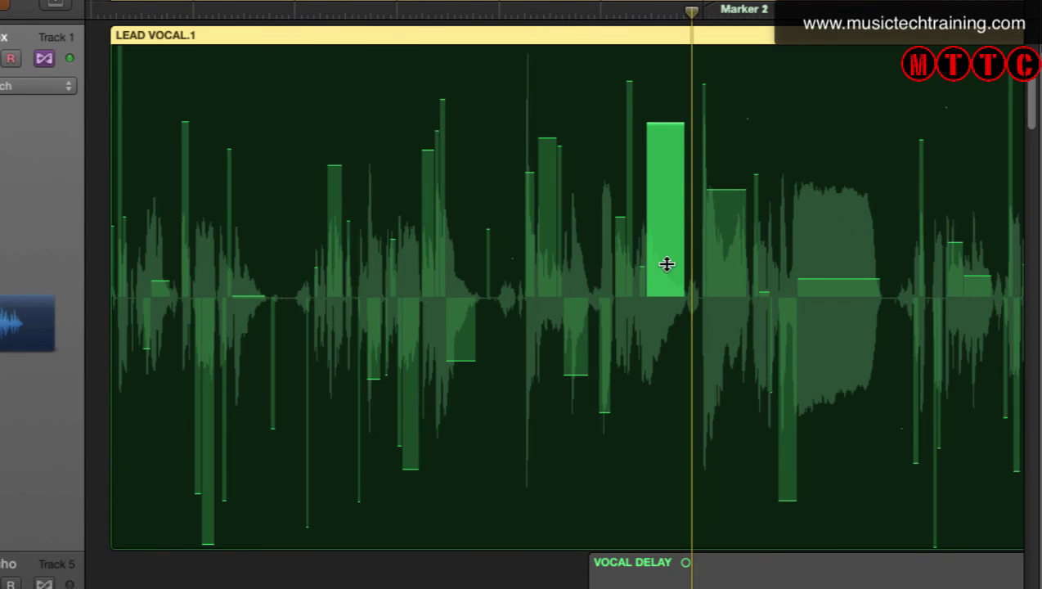
right_click(665, 254)
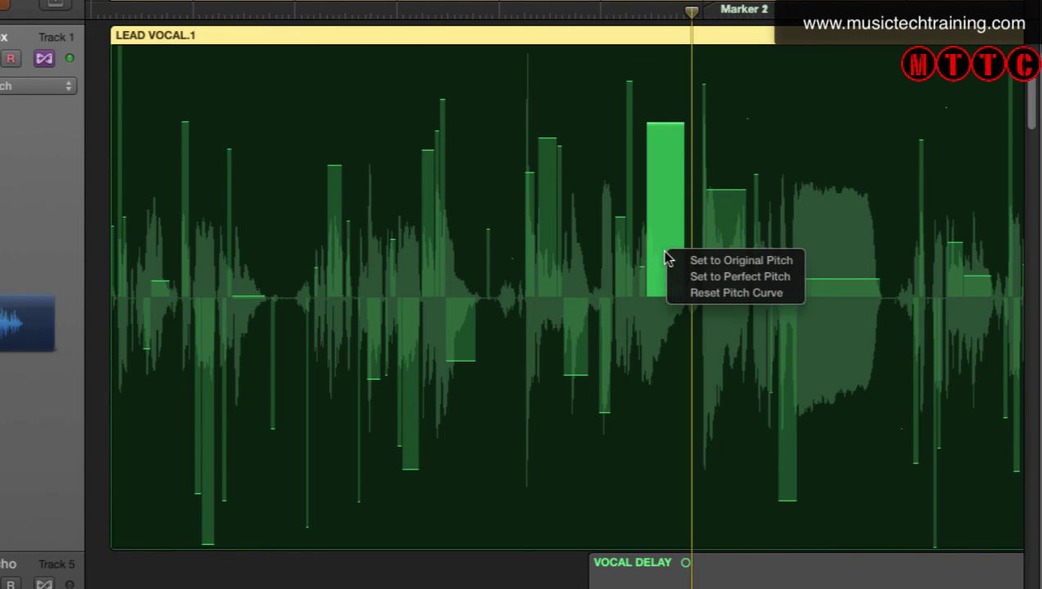
click(741, 260)
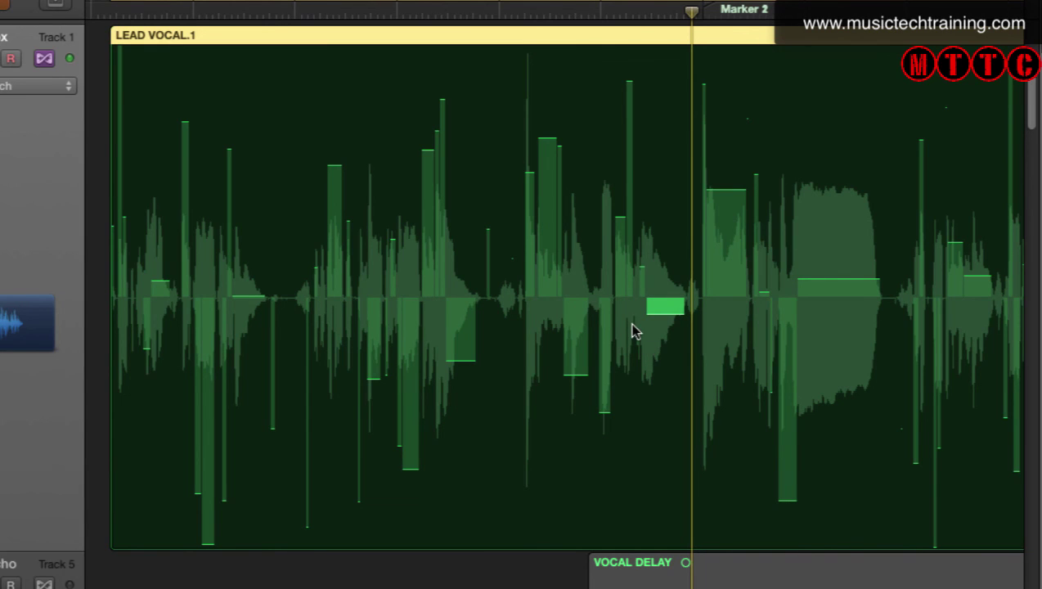
- Apply Set to Perfect Pitch to the note between bars 16 and 17, restore its original pitch, and review the Reset Pitch Curve option without applying it
right_click(664, 305)
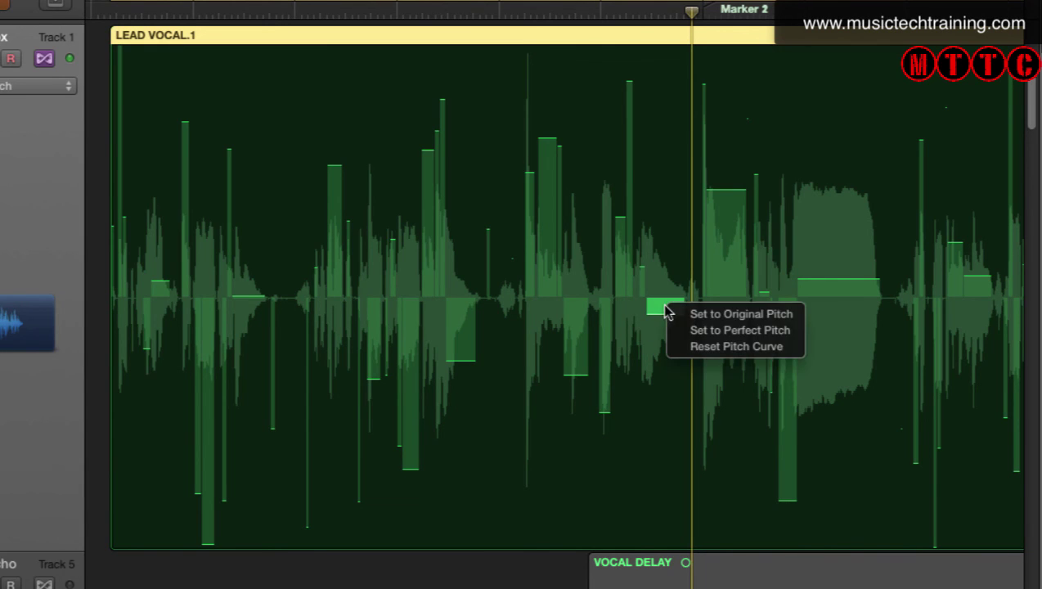
click(739, 331)
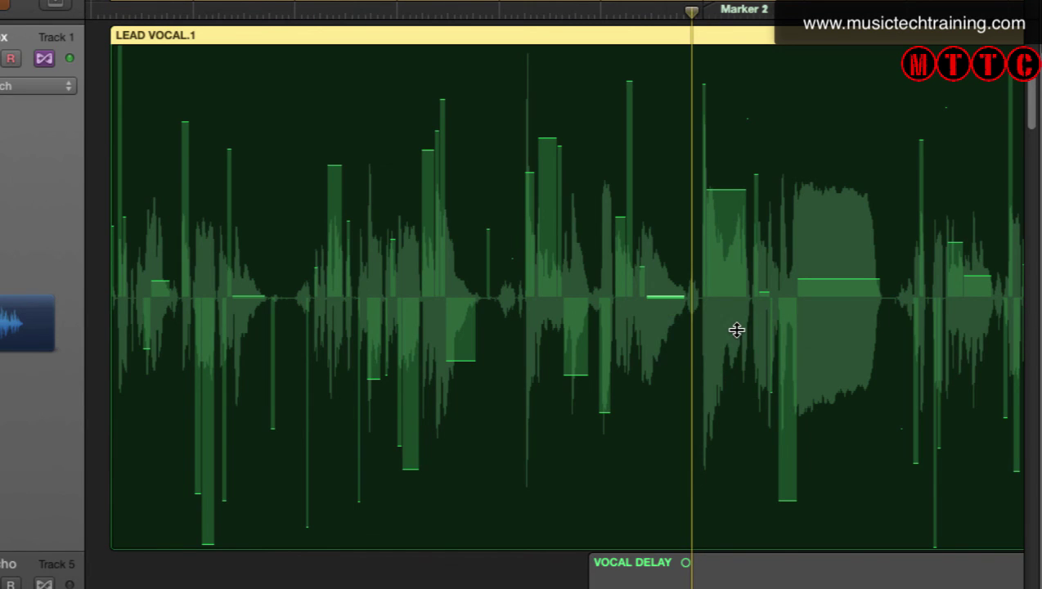
right_click(669, 300)
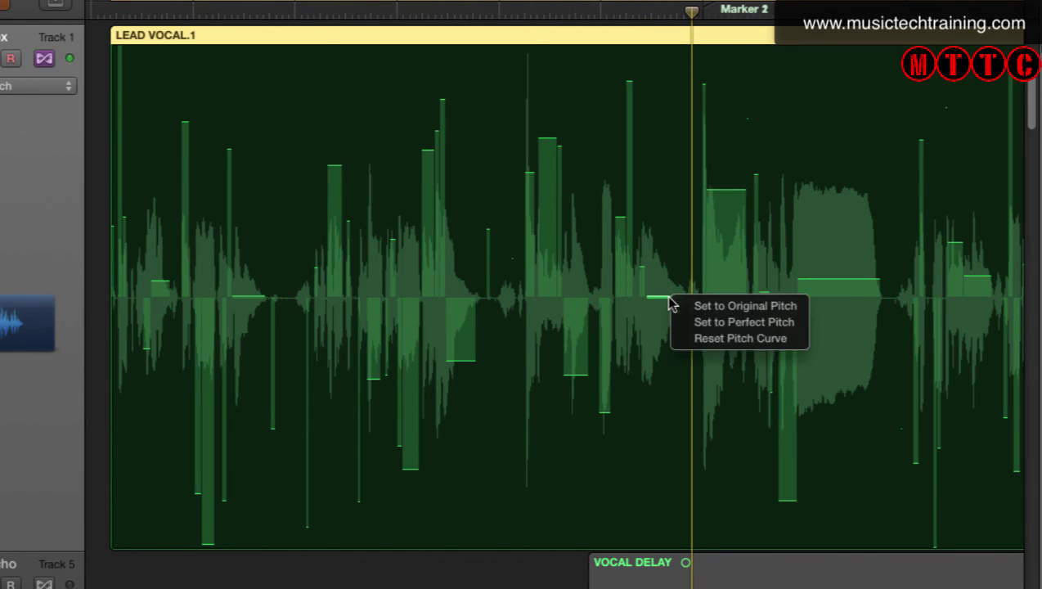
click(730, 311)
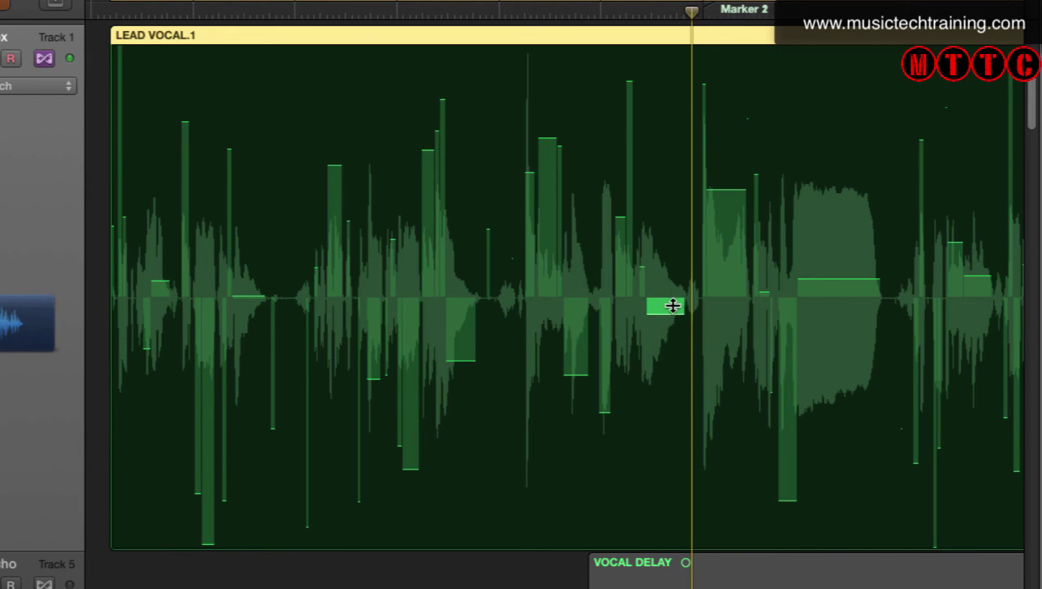
right_click(674, 308)
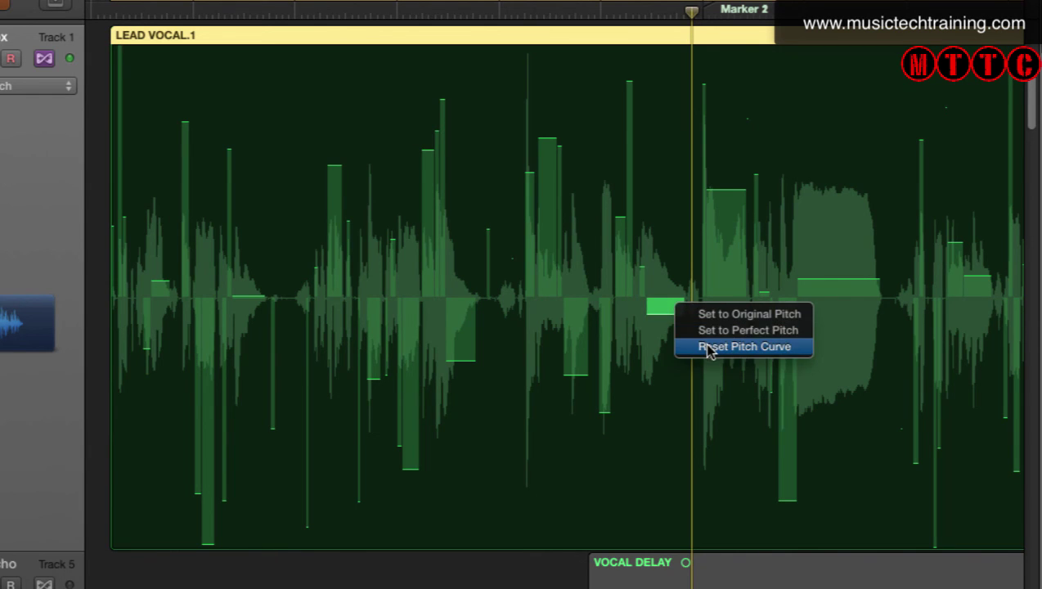
click(658, 407)
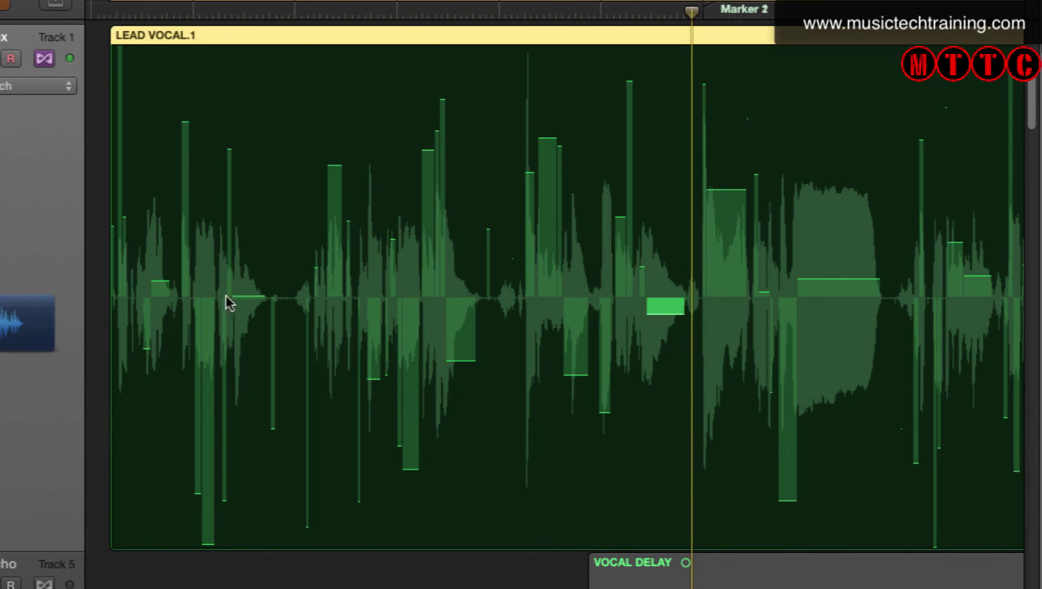